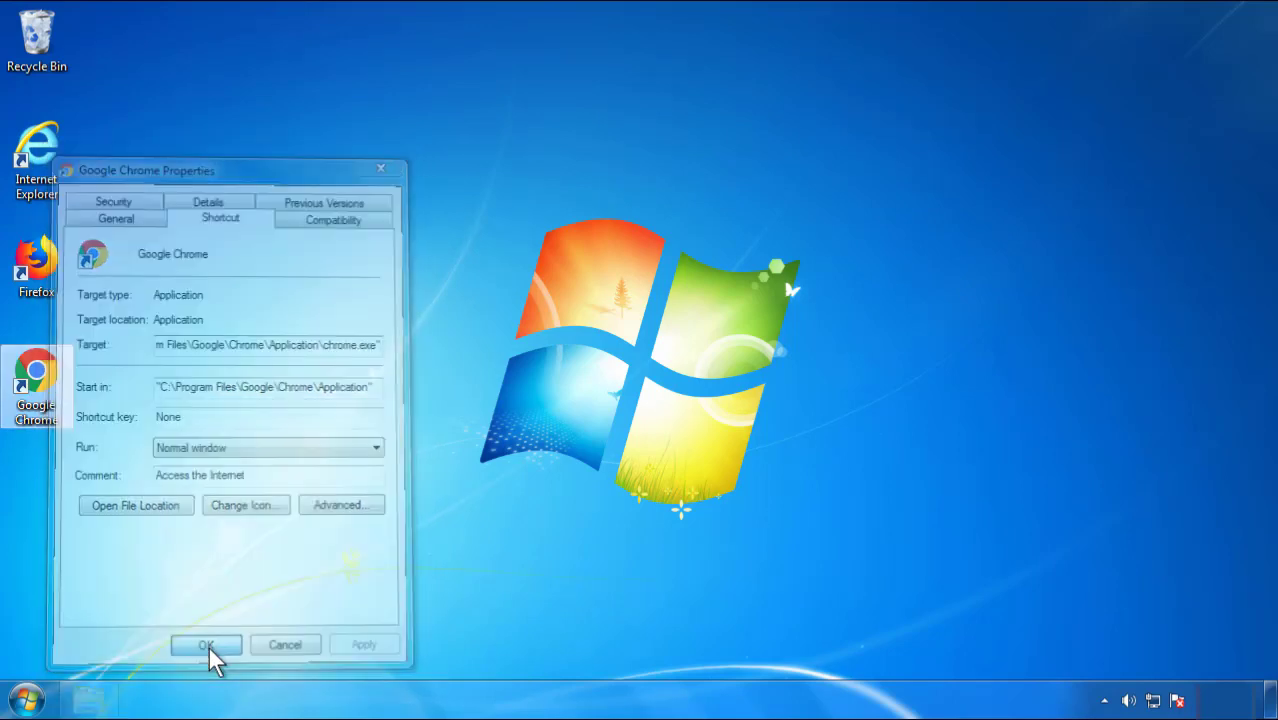
- Dismiss the Chrome shortcut's Properties dialog and bring up the Start menu
click(27, 700)
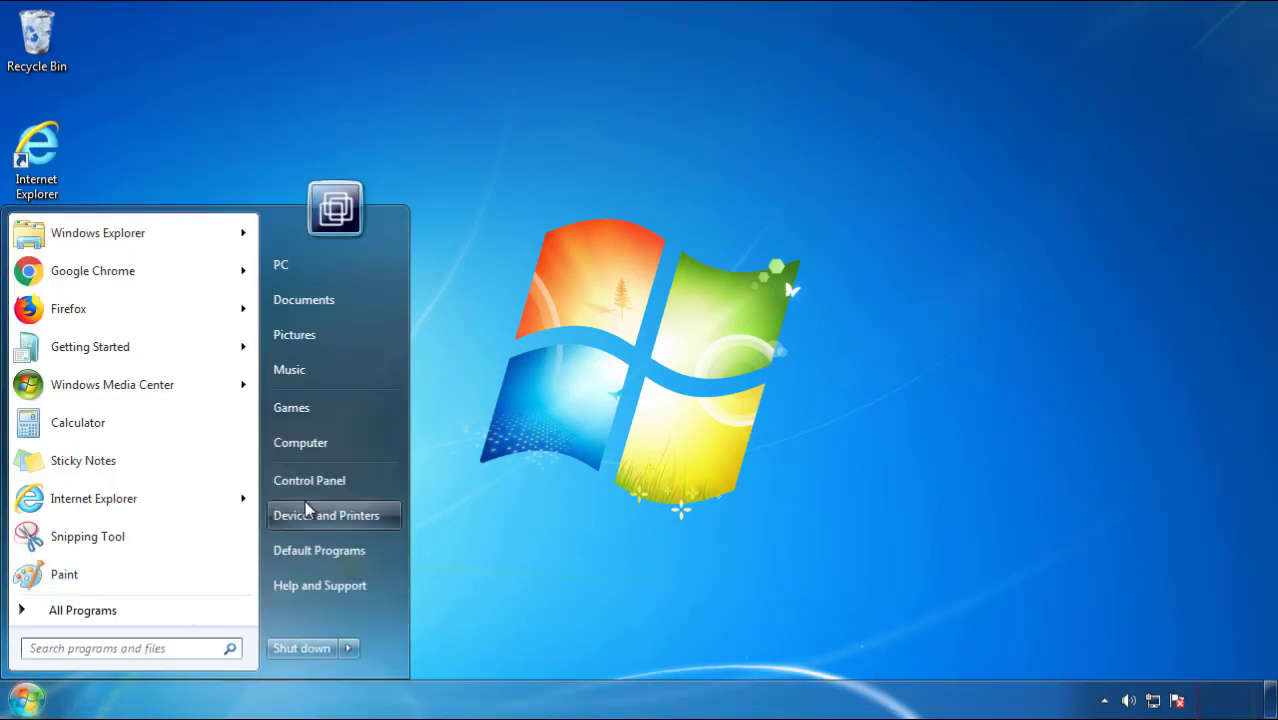
- Open Programs and Features from Control Panel, sorted with the newest installs first
click(320, 478)
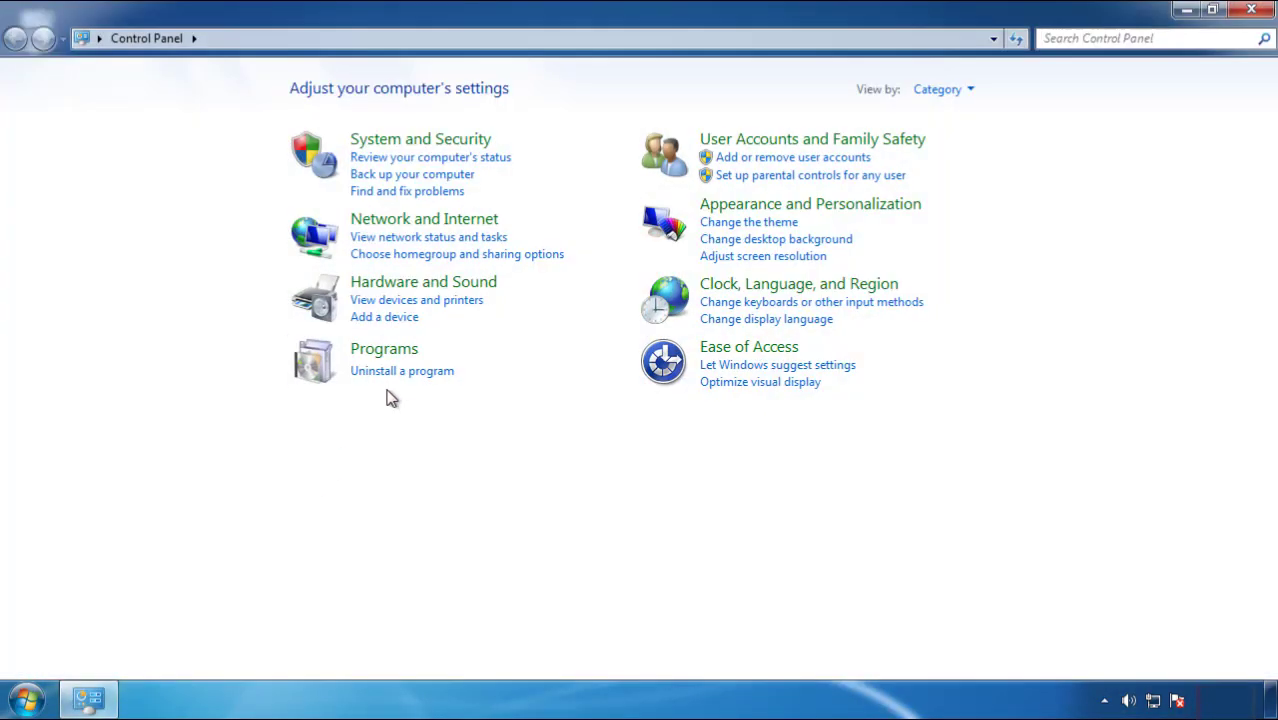
click(399, 372)
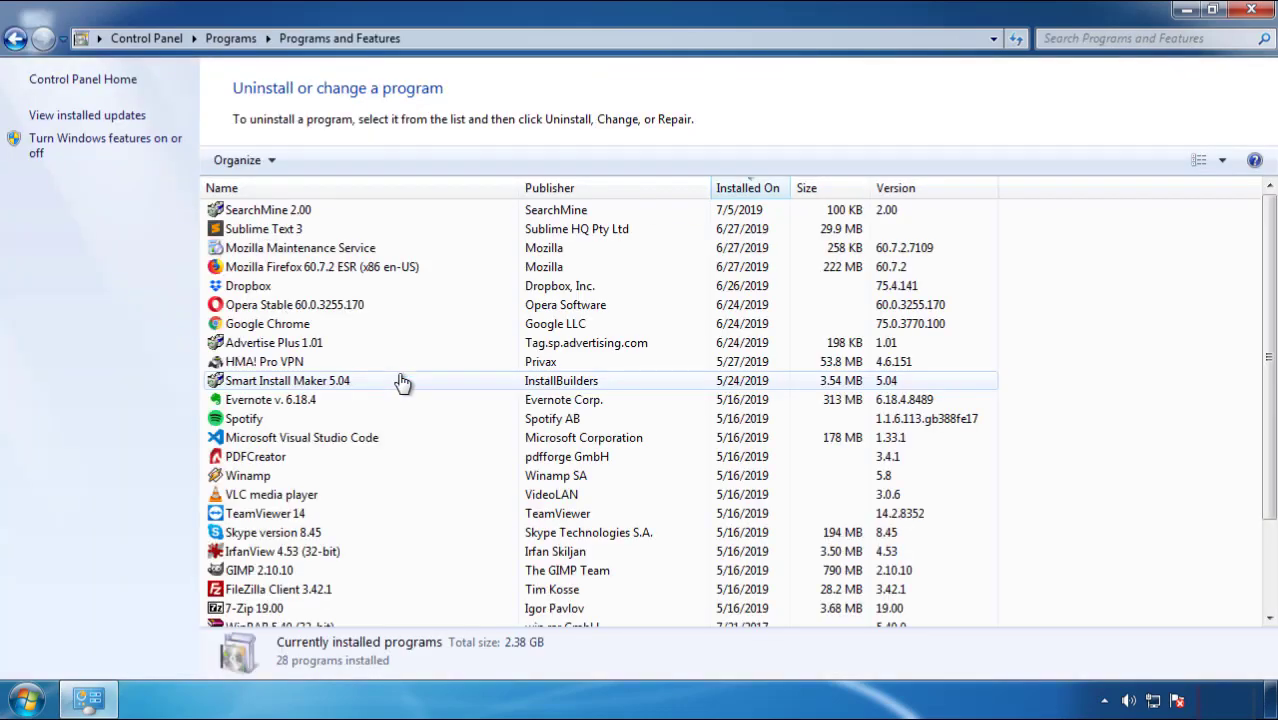
click(749, 190)
click(741, 190)
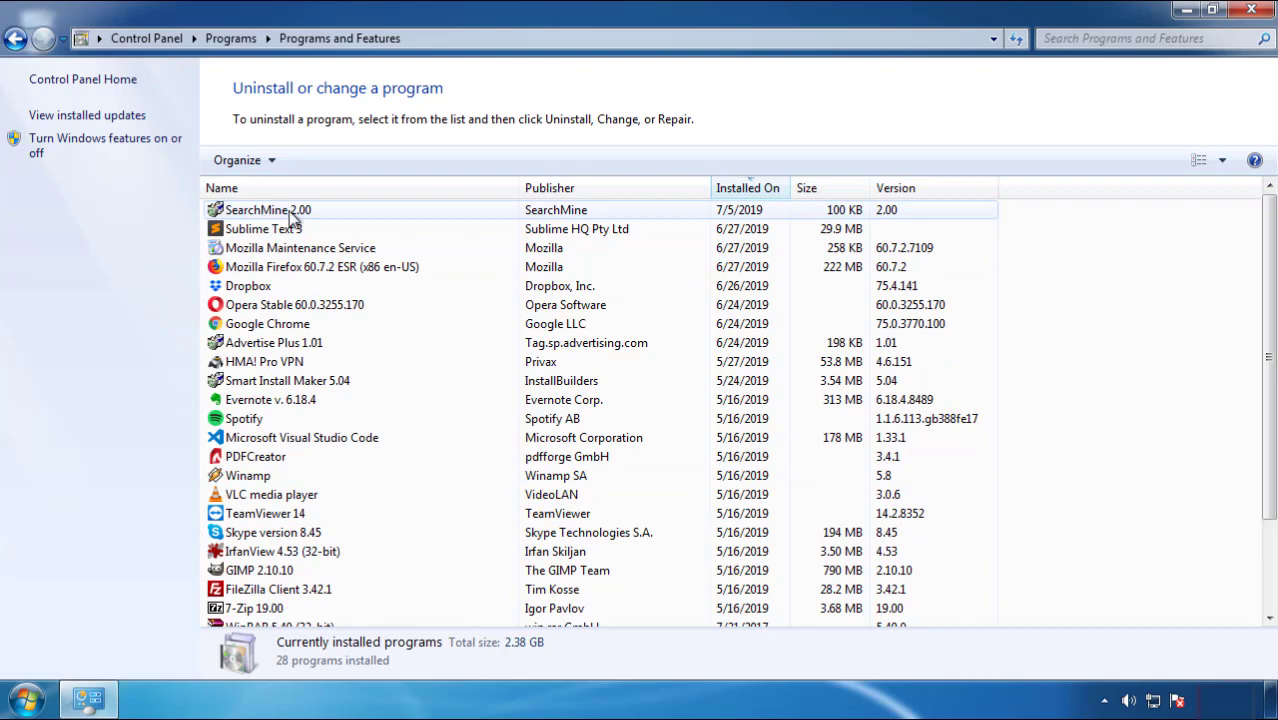
- Uninstall SearchMine 2.00, finish the uninstaller, and close the programs window
click(268, 215)
click(318, 161)
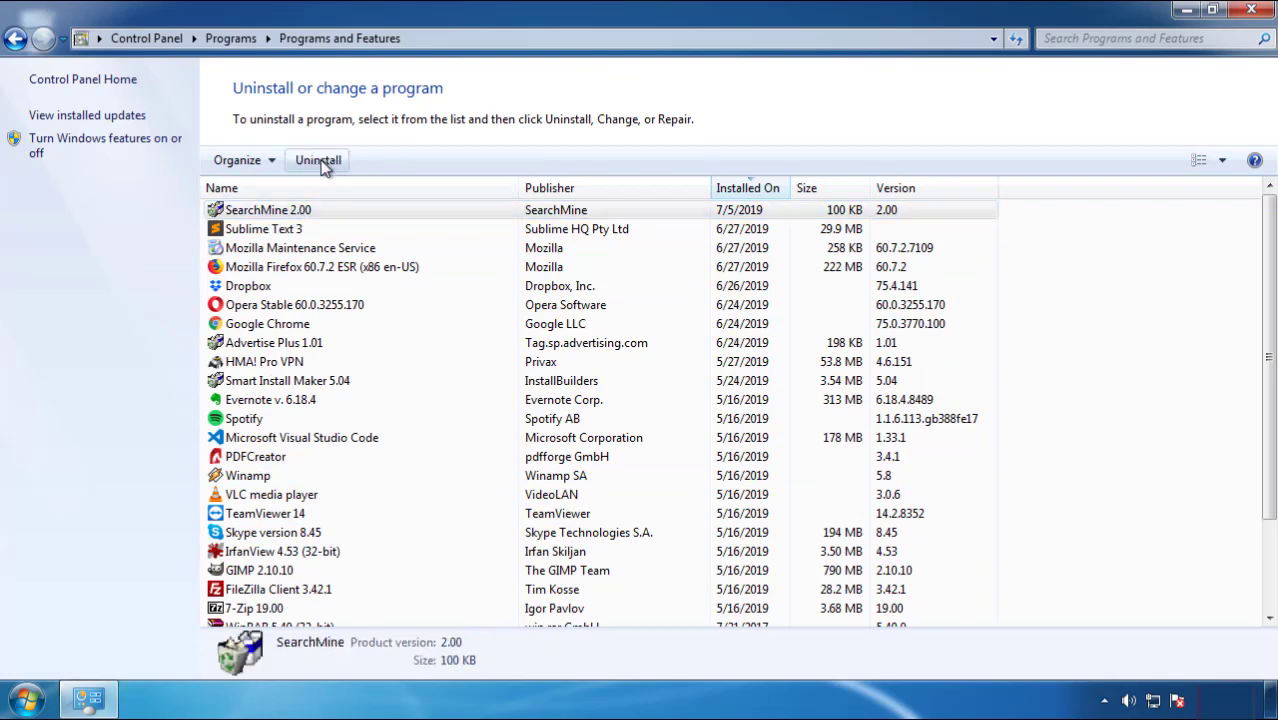
click(743, 530)
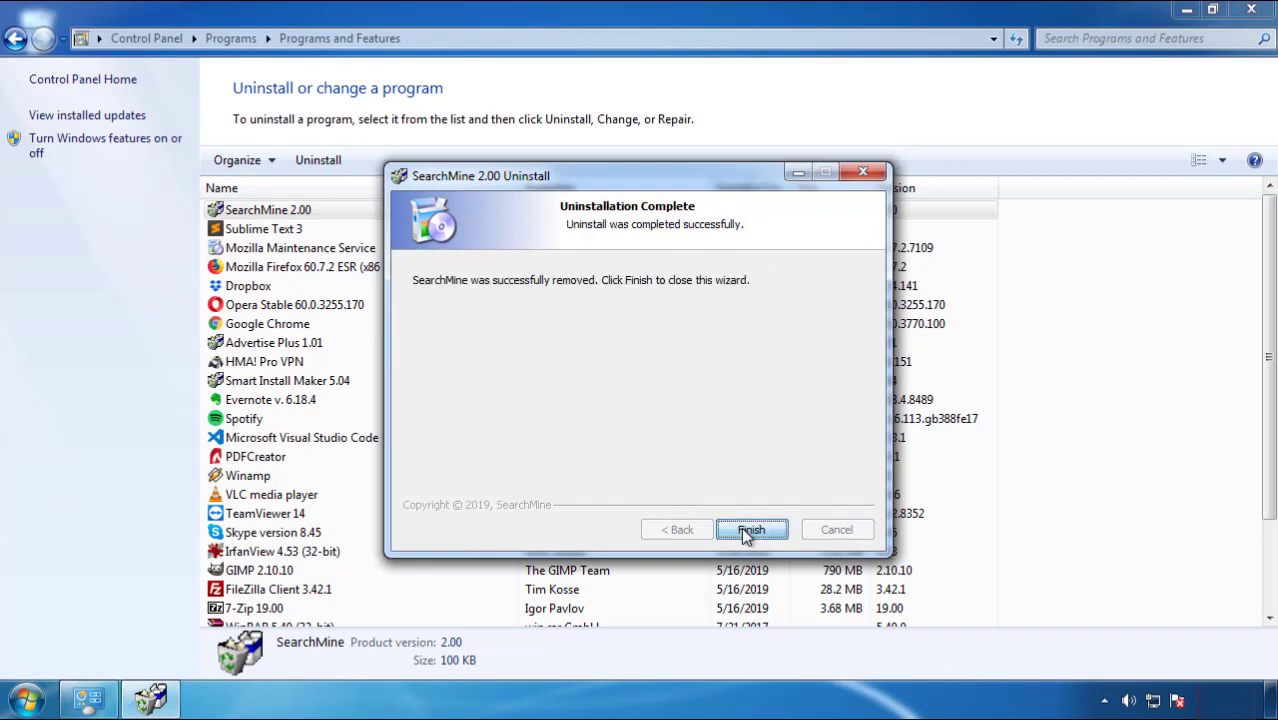
click(745, 529)
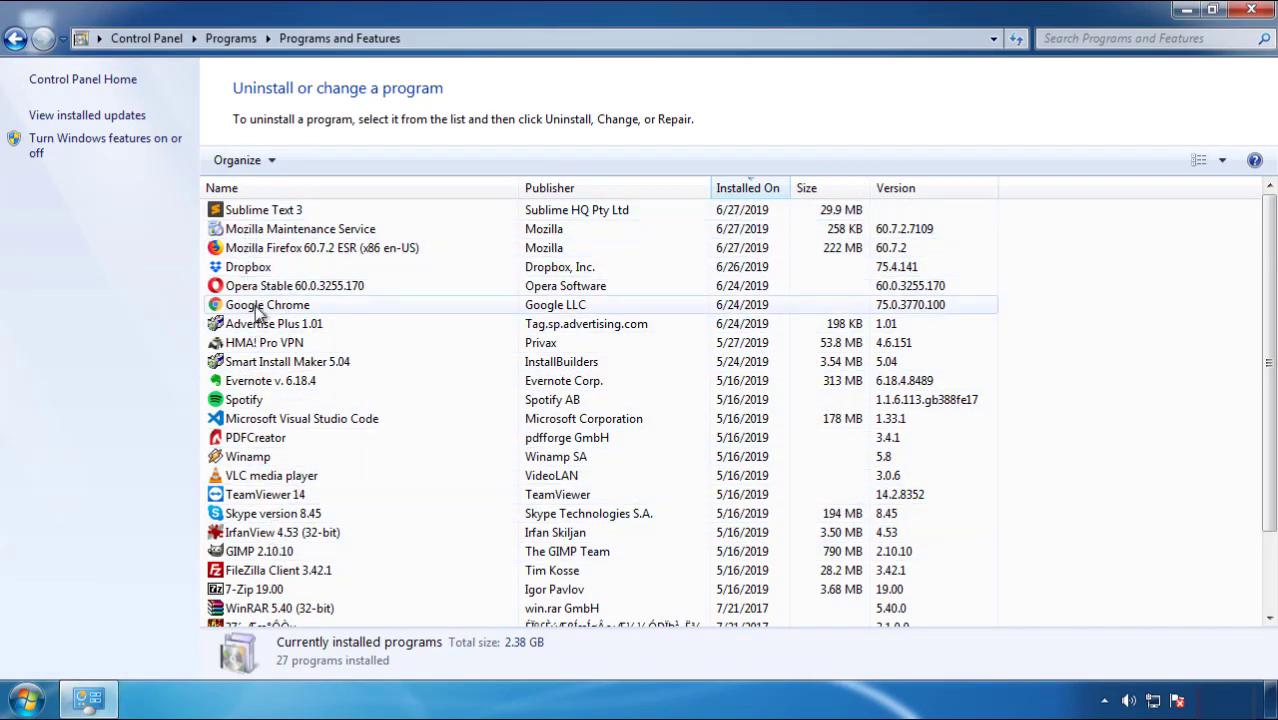
click(1252, 12)
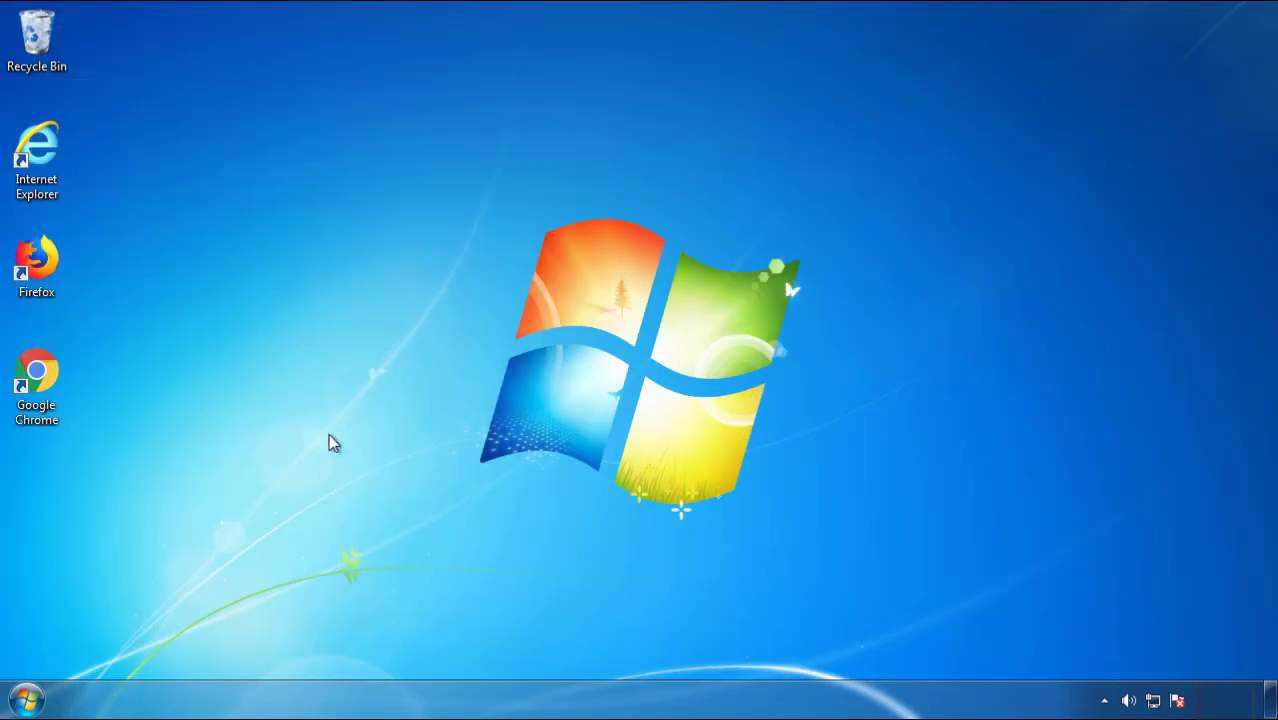
- Restart the PC and choose Safe Mode from the advanced boot options
click(24, 700)
mouse_move(346, 650)
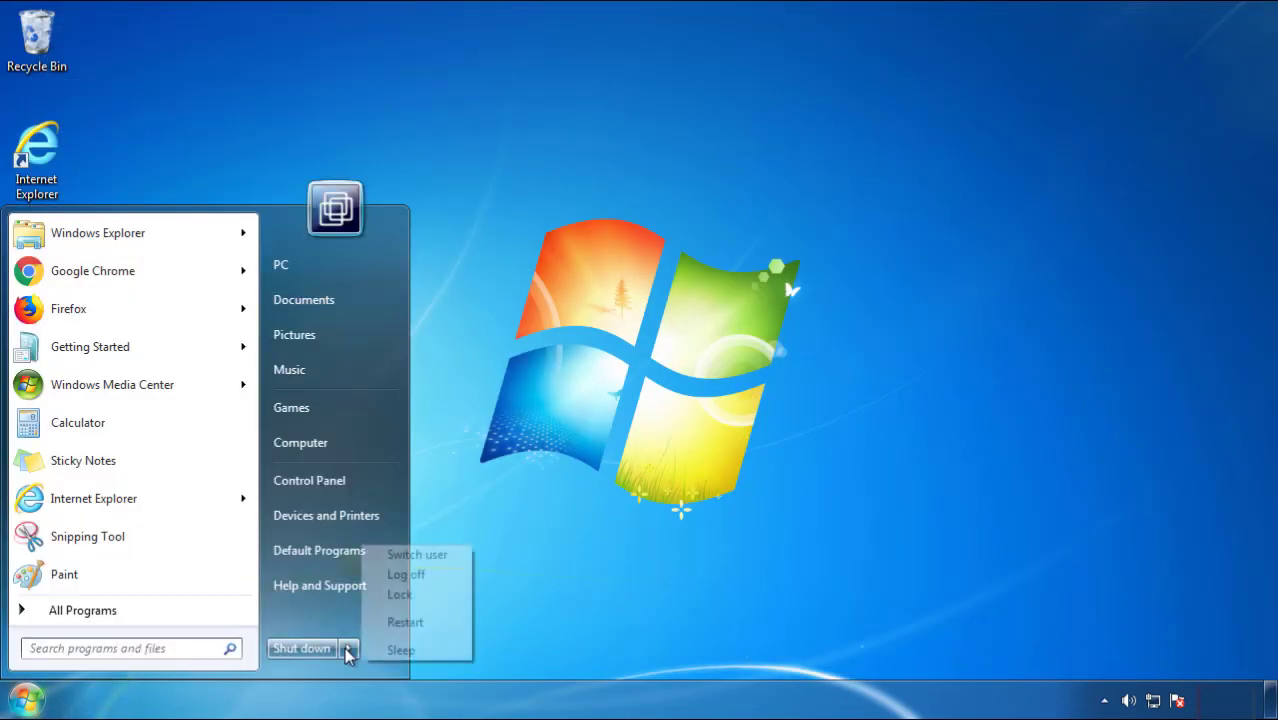
click(665, 545)
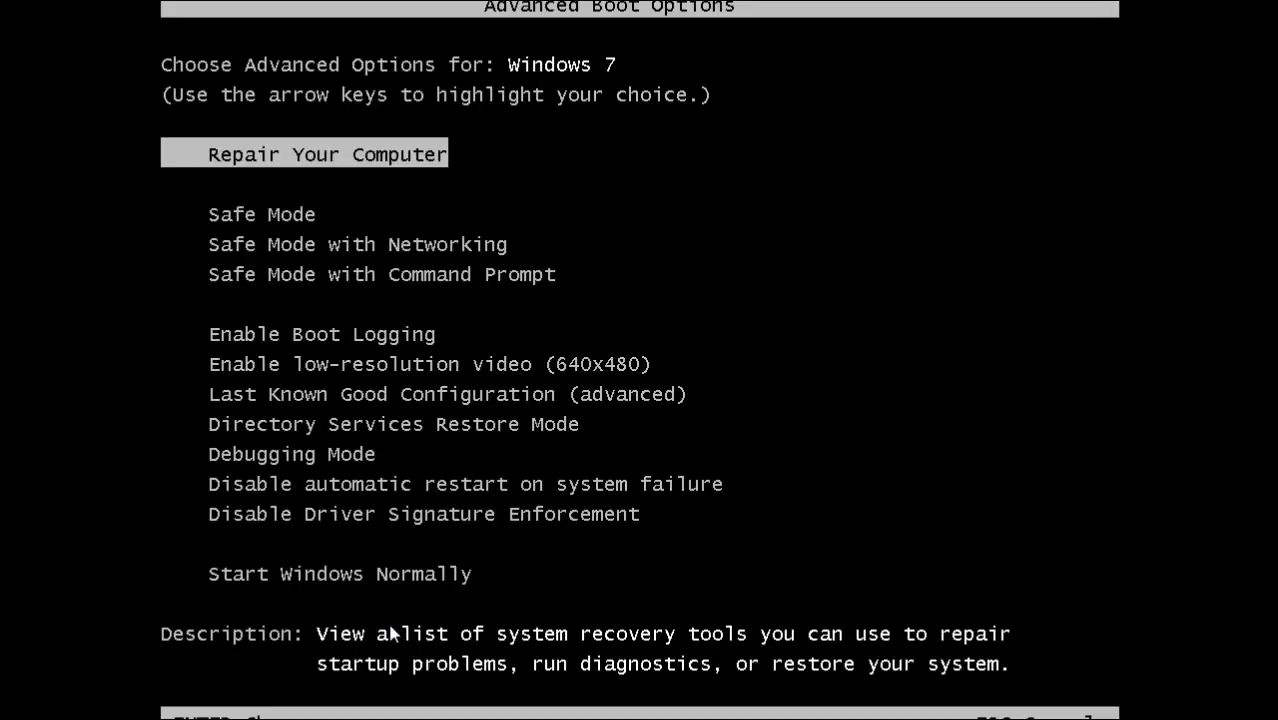
key(Down)
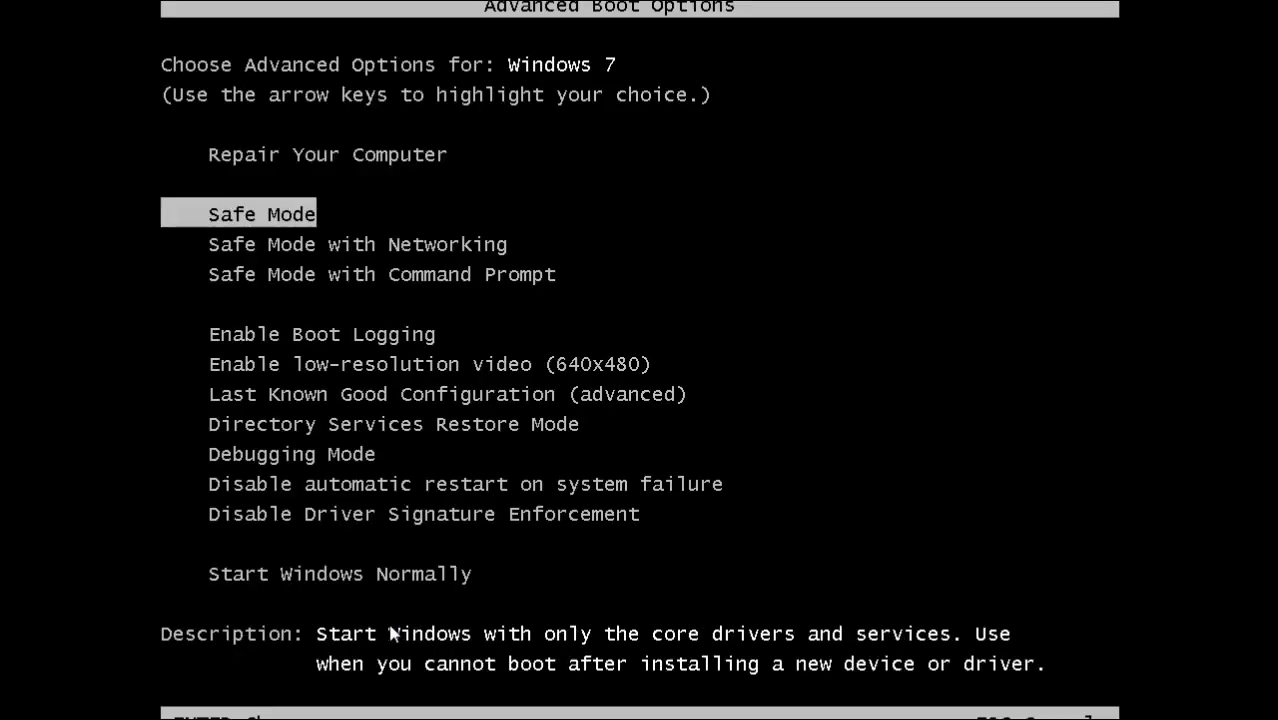
key(Return)
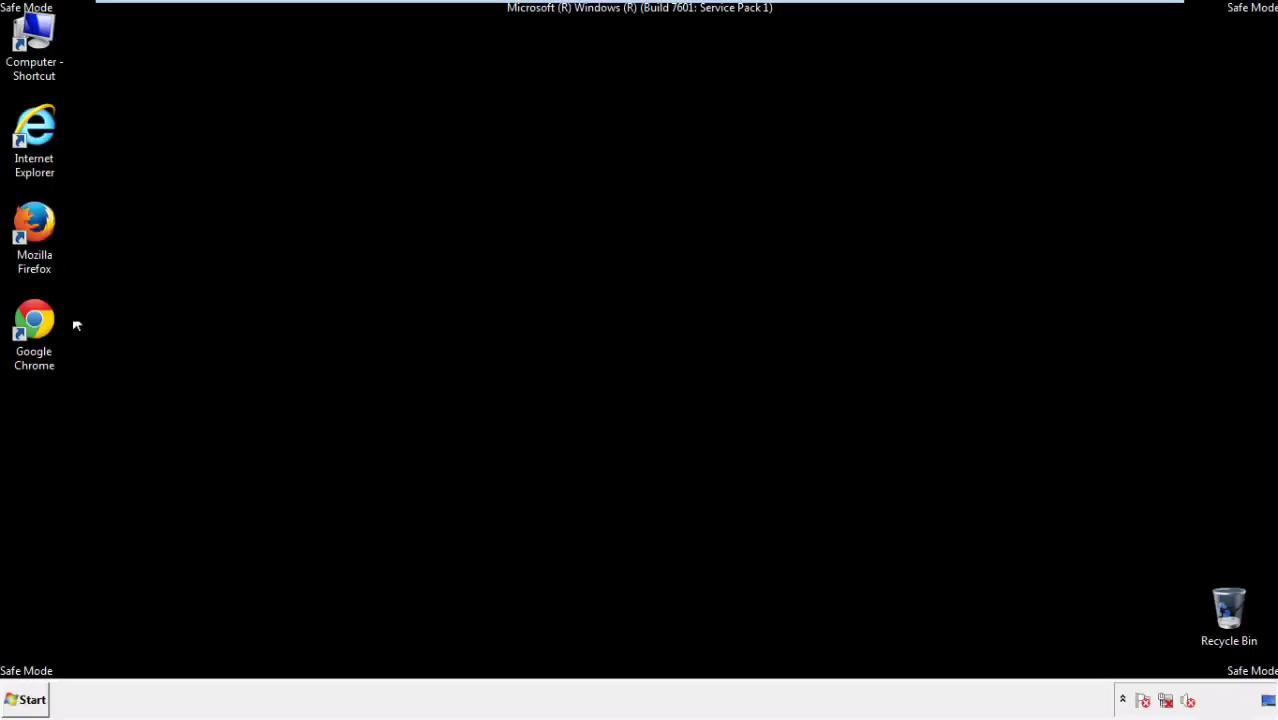
- Launch Firefox, decline the default-browser prompt, and make sure the menu bar is showing
double_click(44, 232)
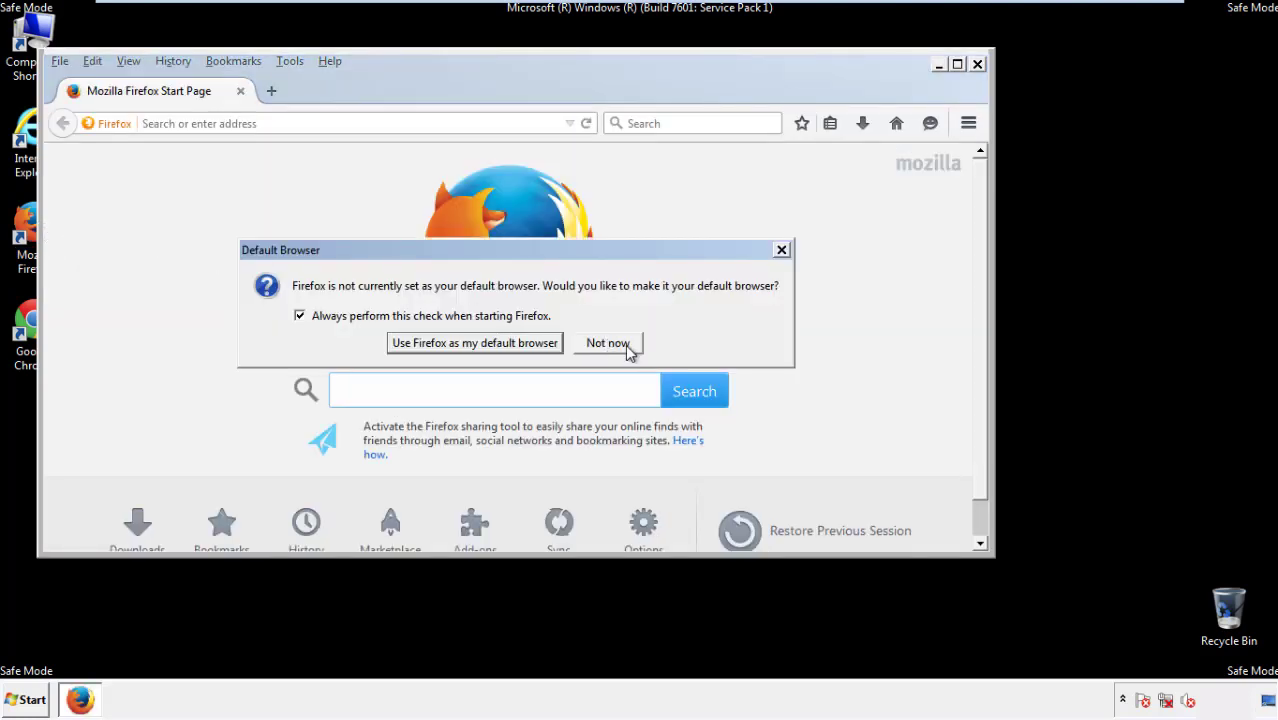
click(611, 343)
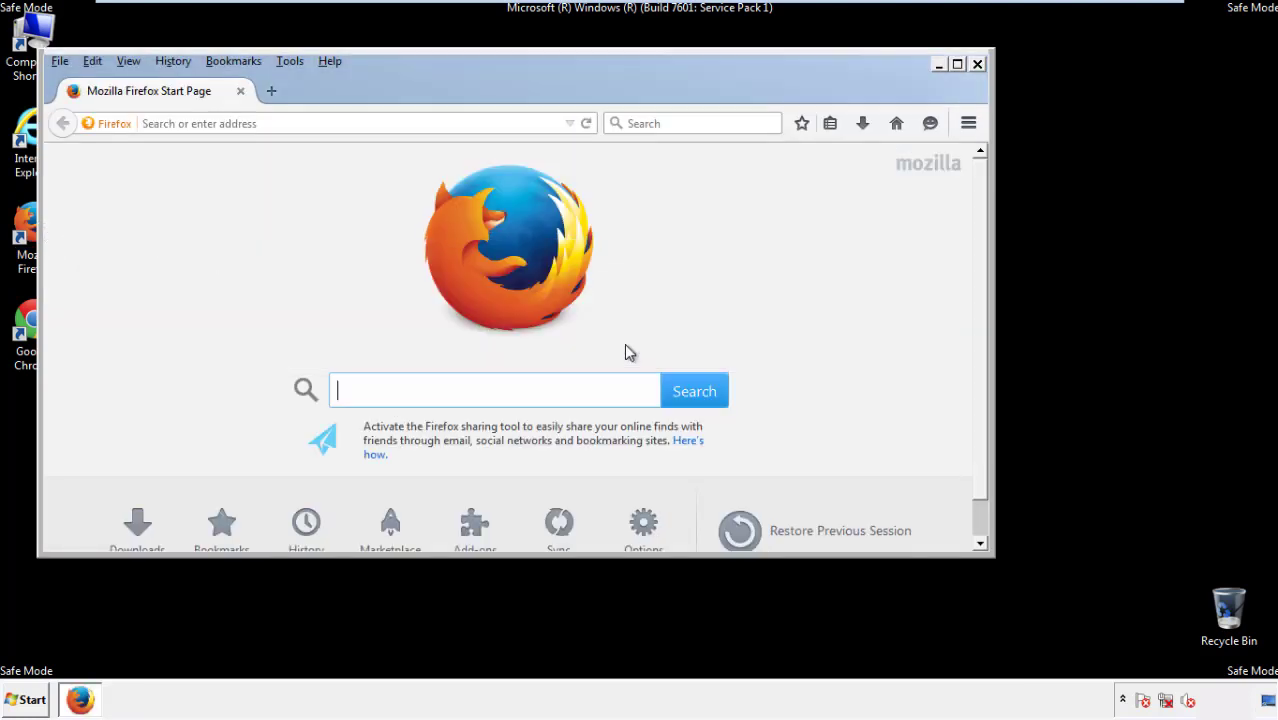
right_click(390, 82)
click(425, 150)
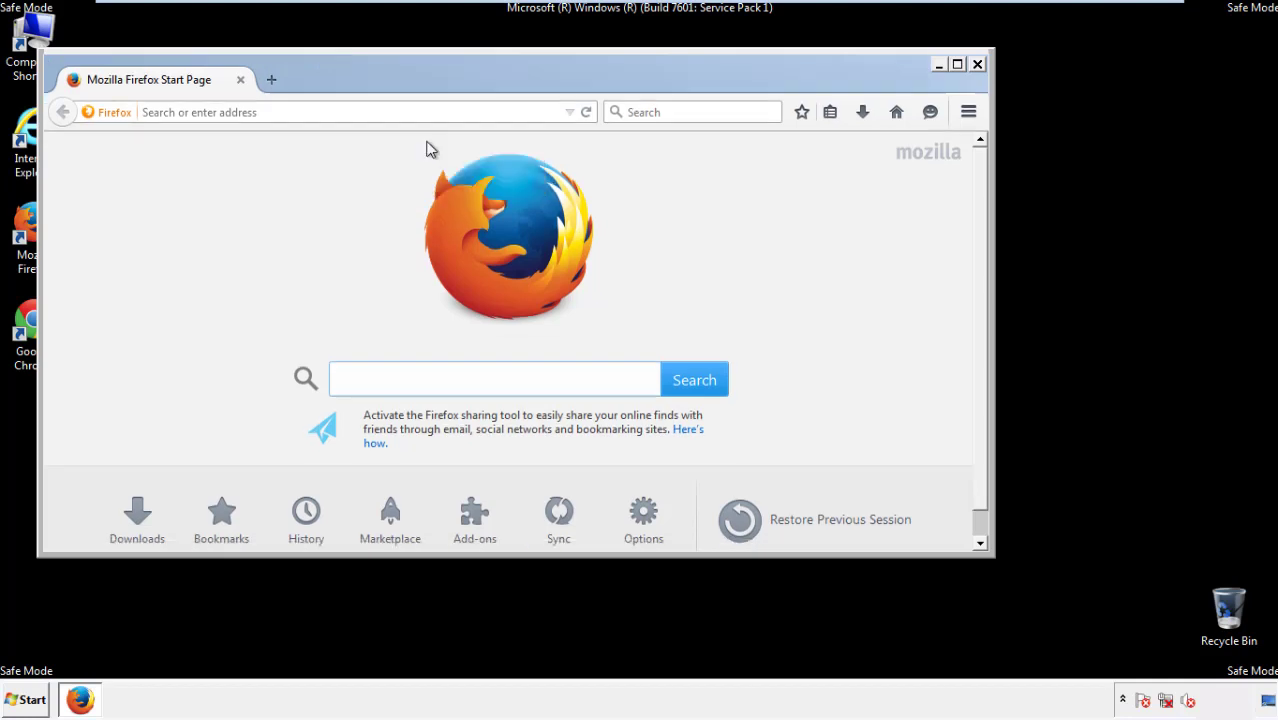
right_click(403, 84)
click(430, 157)
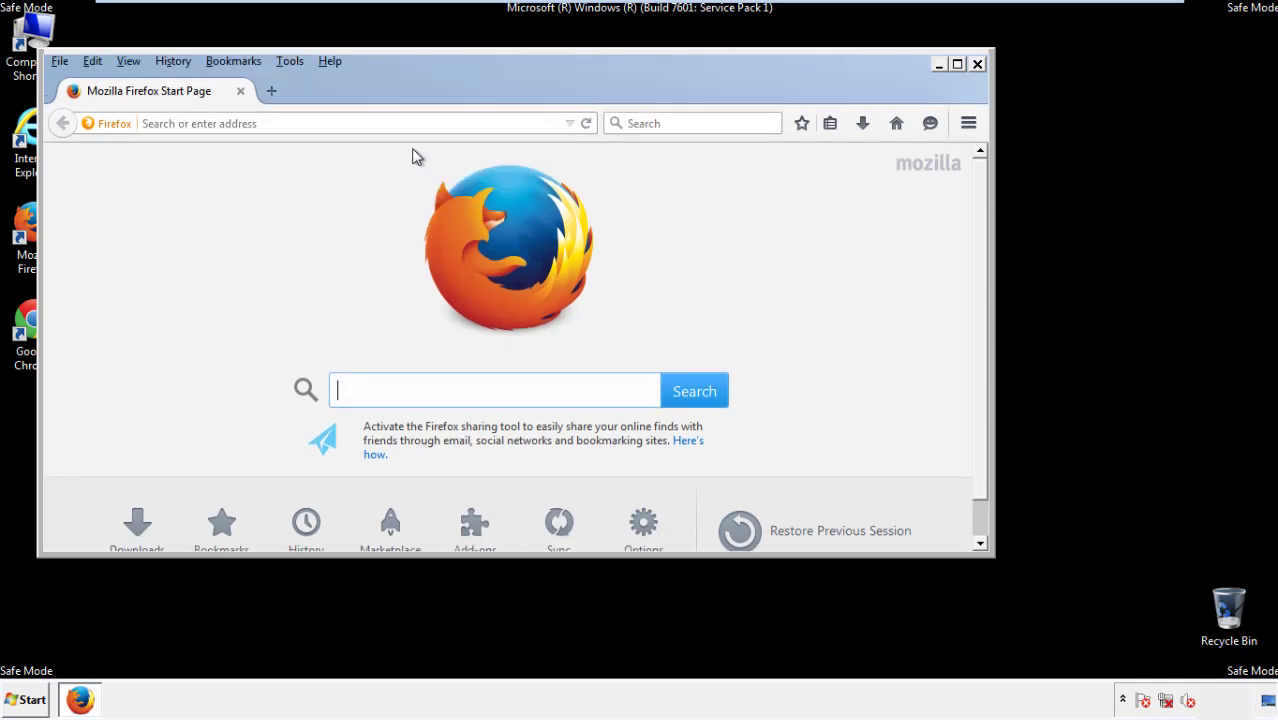
- Clear Firefox's recent history for the Everything range, including offline data and site preferences
click(180, 62)
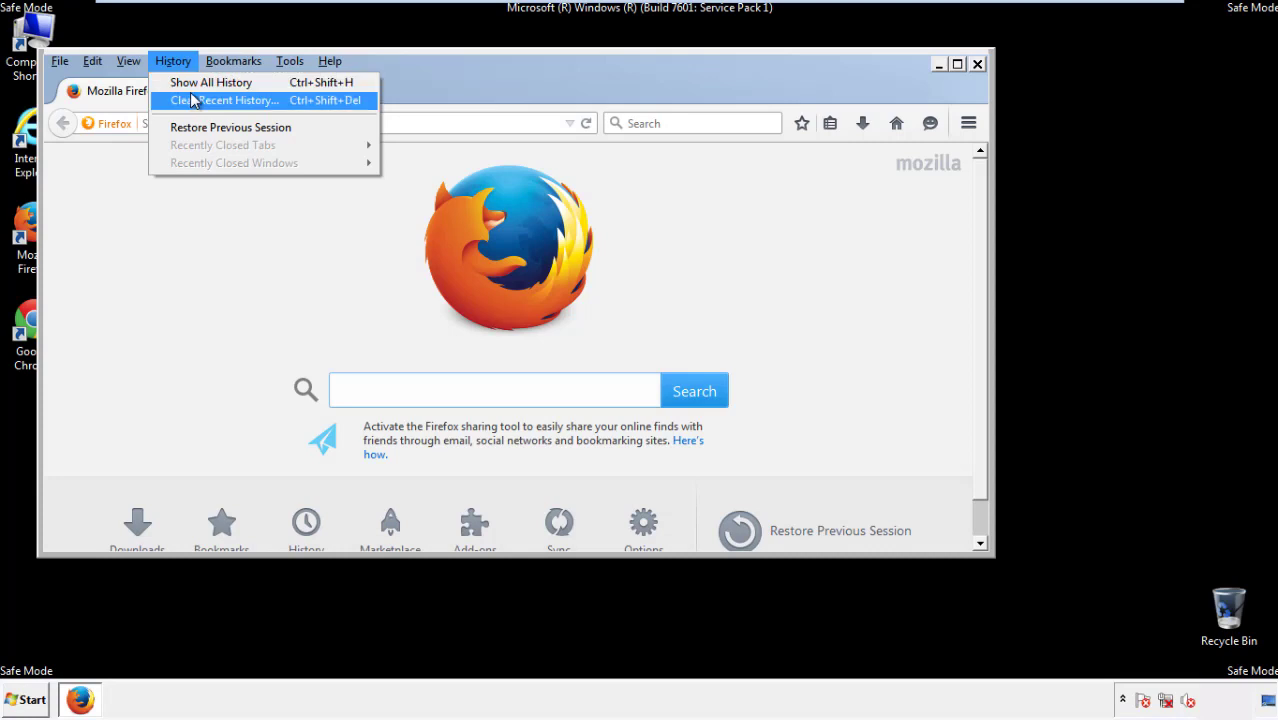
click(193, 100)
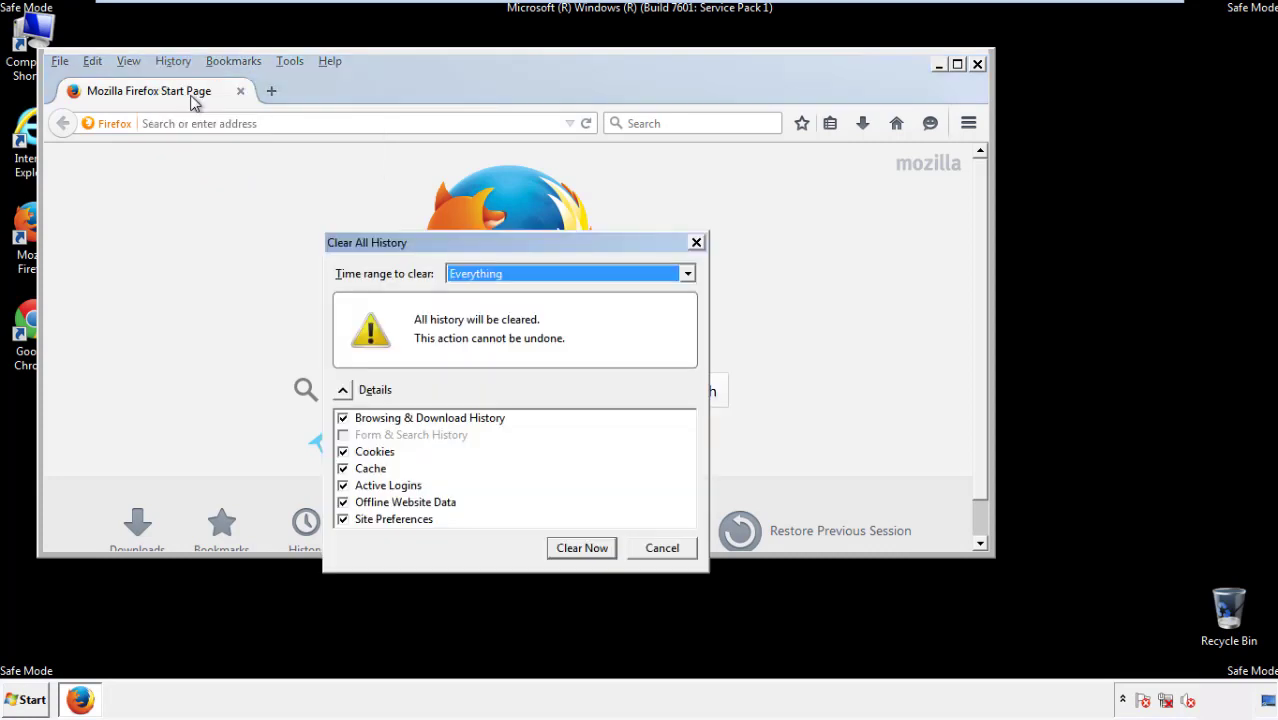
click(474, 277)
click(478, 374)
click(342, 502)
click(342, 502)
click(342, 519)
click(342, 519)
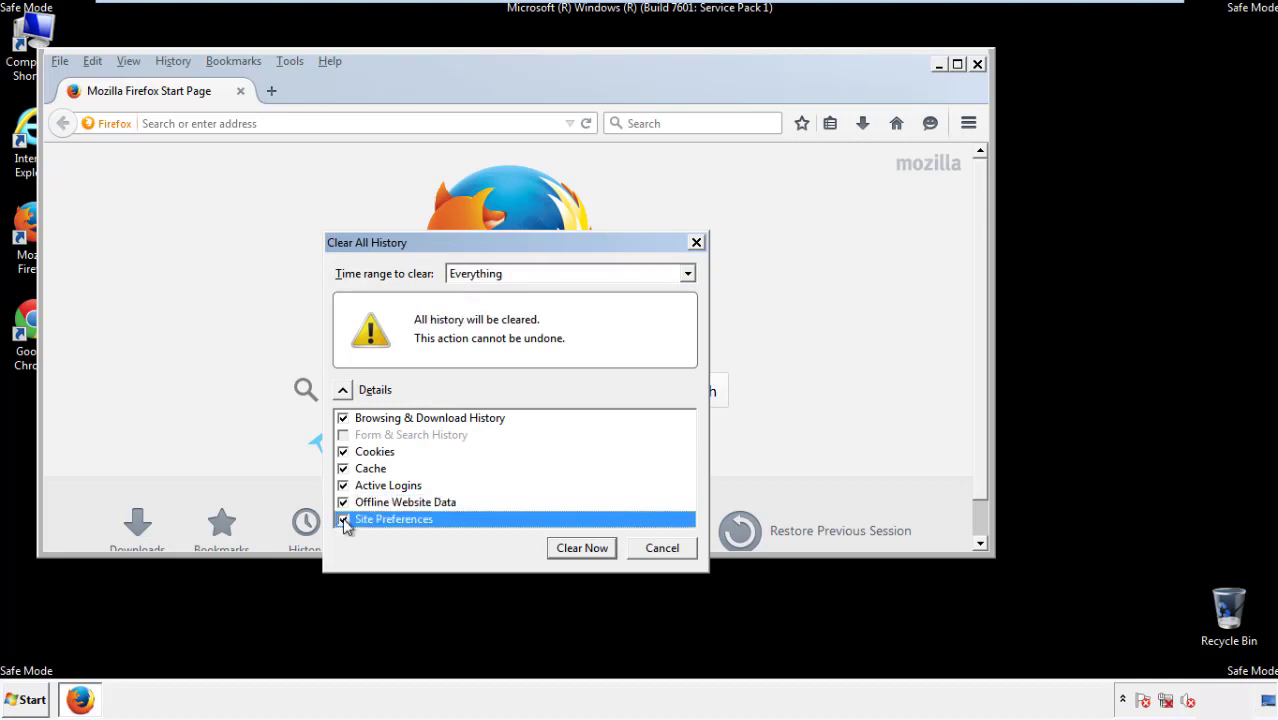
click(581, 549)
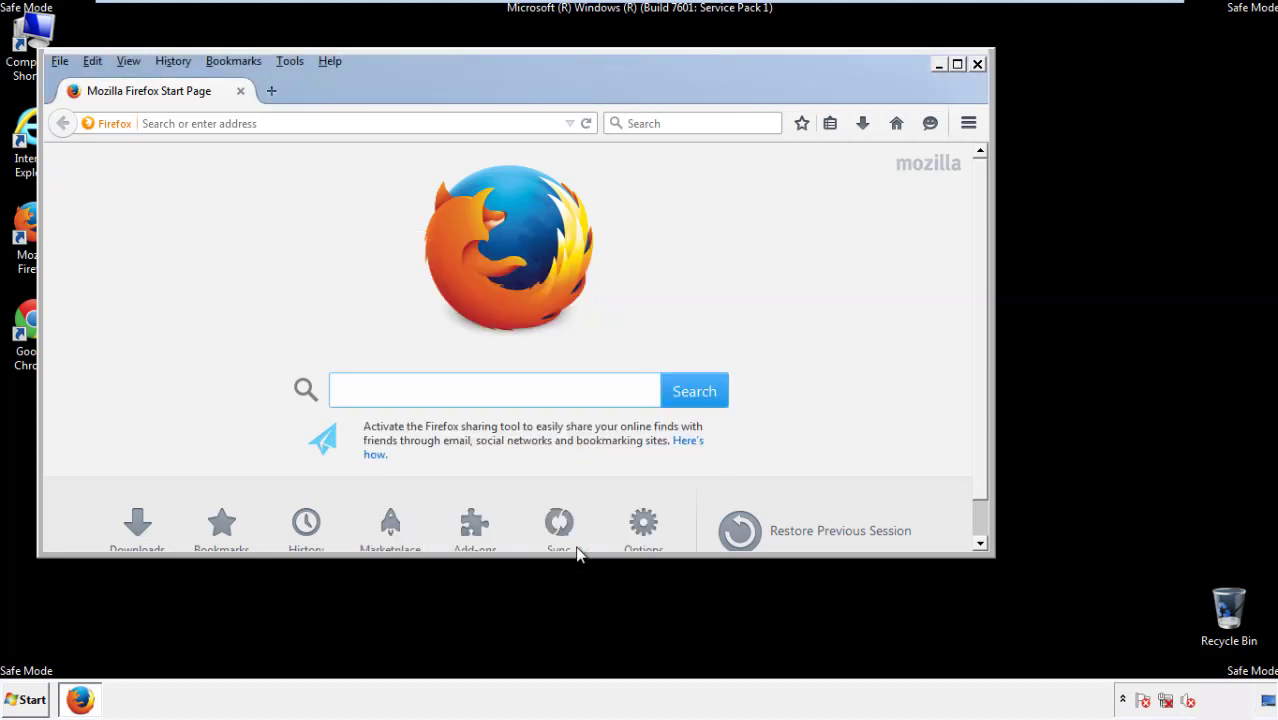
- Refresh Firefox via Troubleshooting Information, skip the default-browser prompt, and close it
click(330, 61)
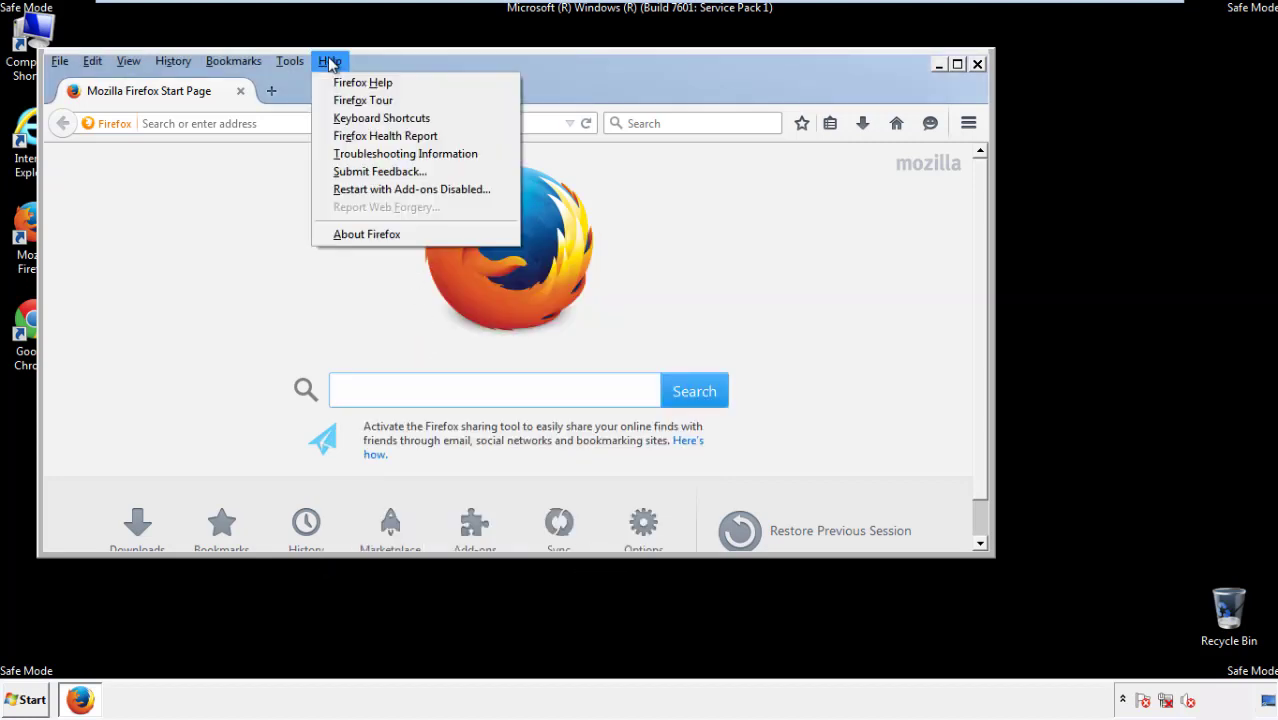
click(370, 153)
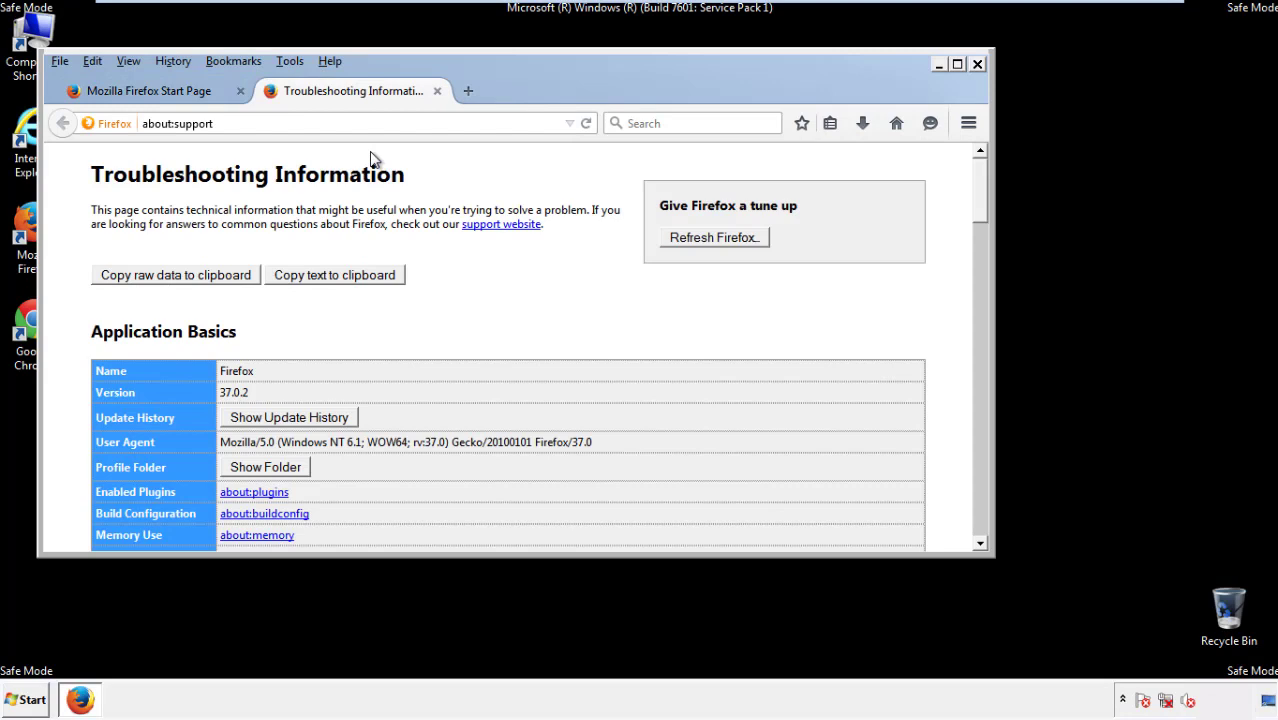
click(741, 240)
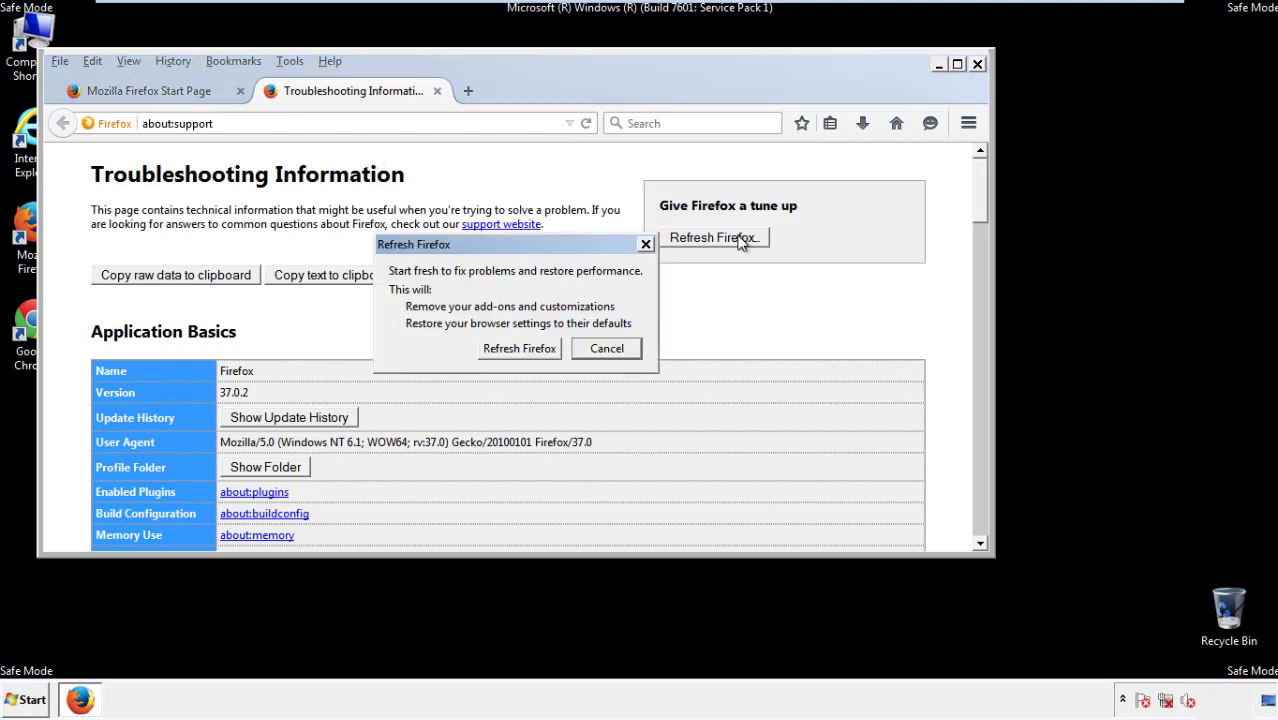
click(520, 349)
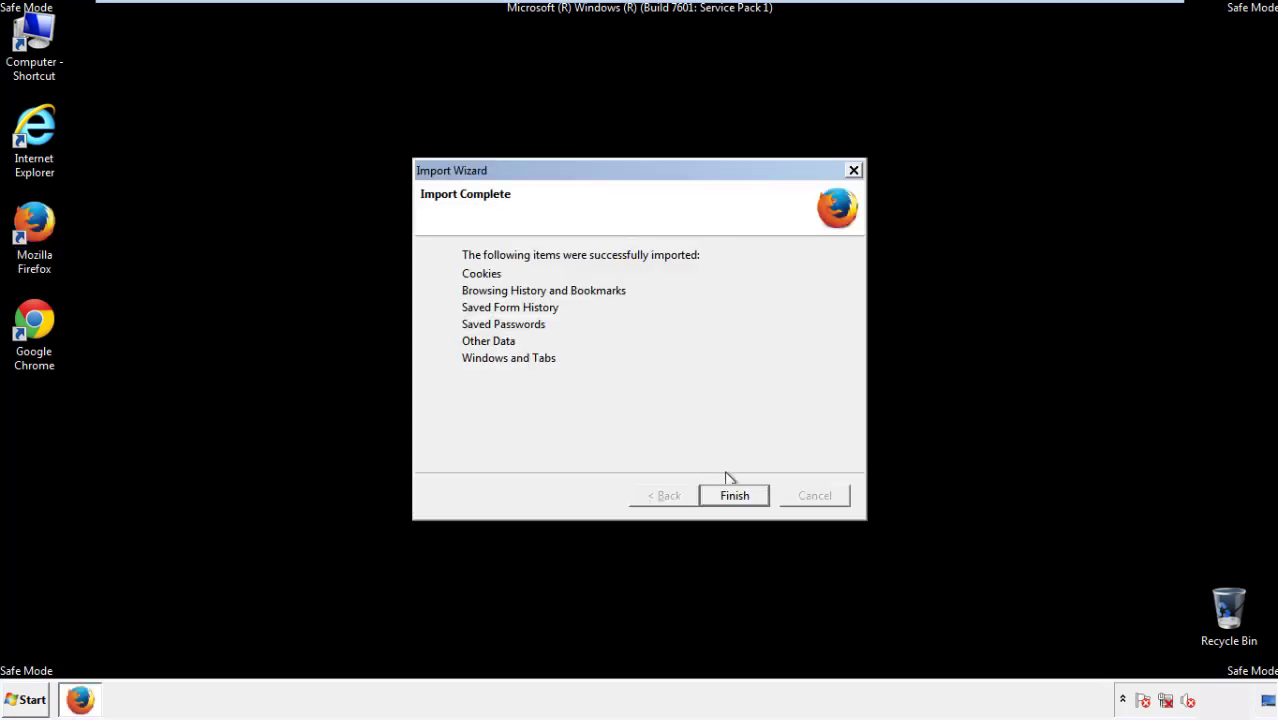
click(734, 496)
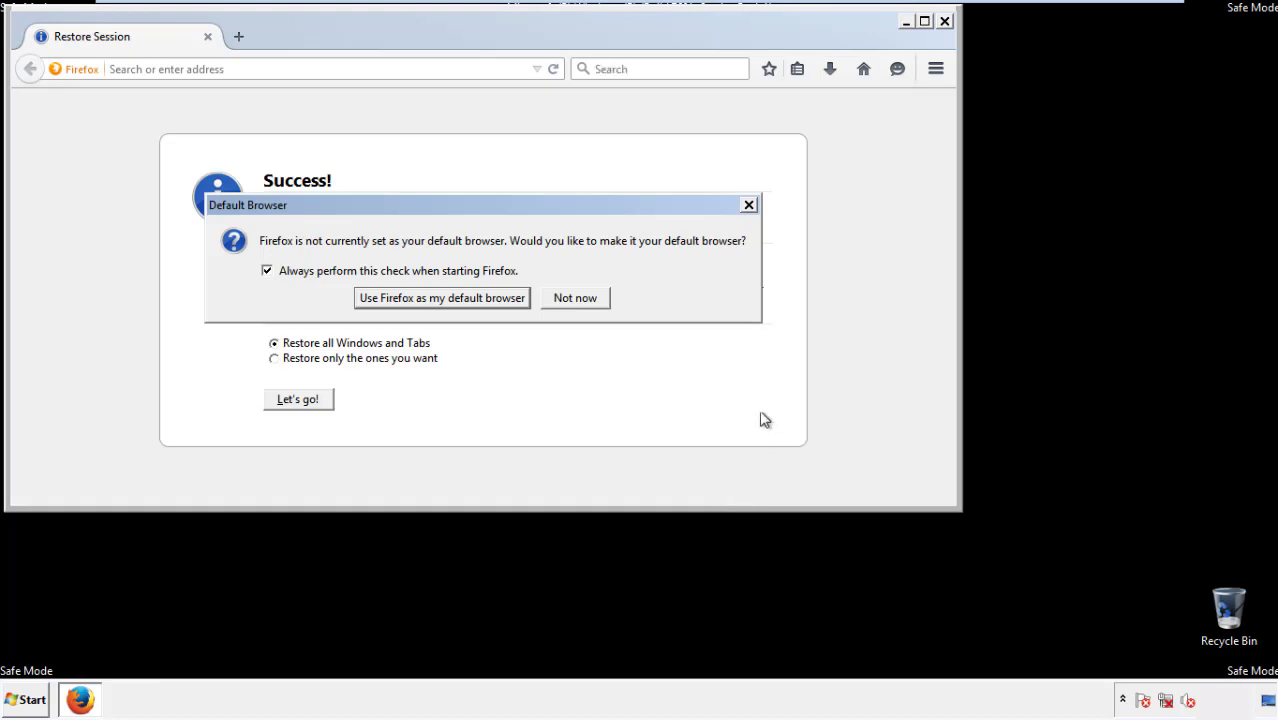
click(576, 302)
click(944, 21)
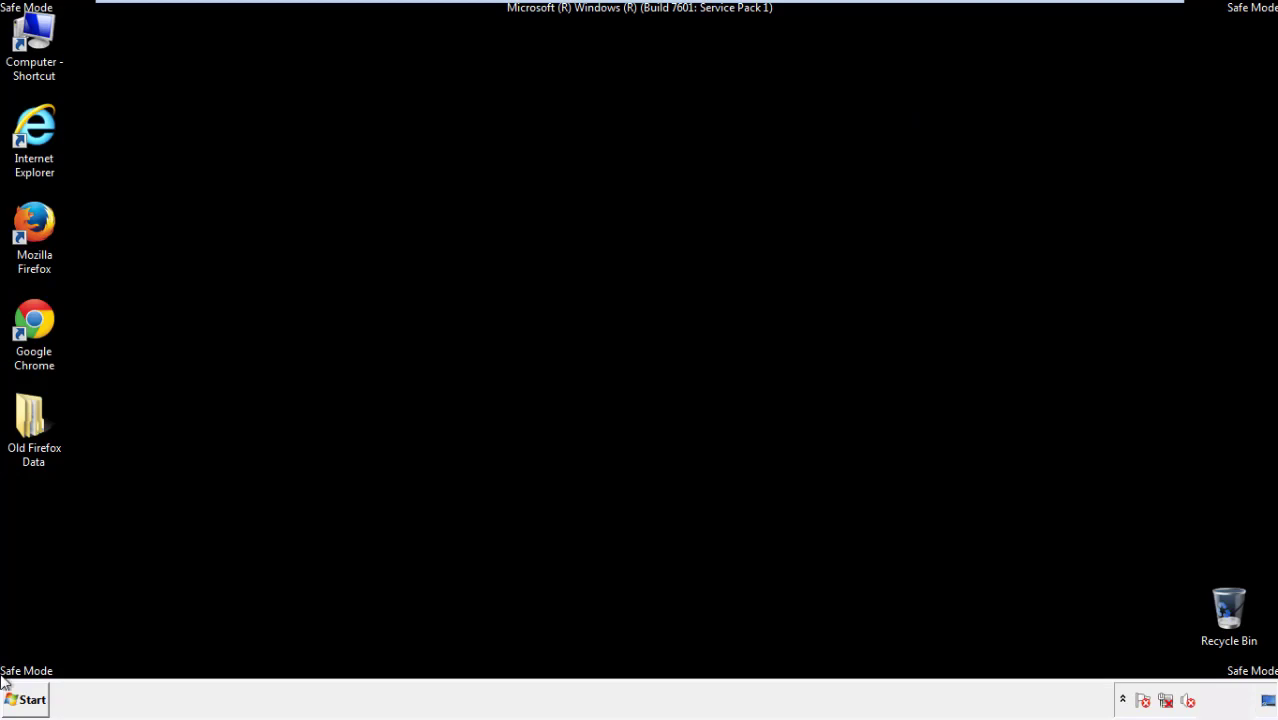
- Launch Google Chrome and stop it asking to be the default browser
click(32, 318)
double_click(32, 318)
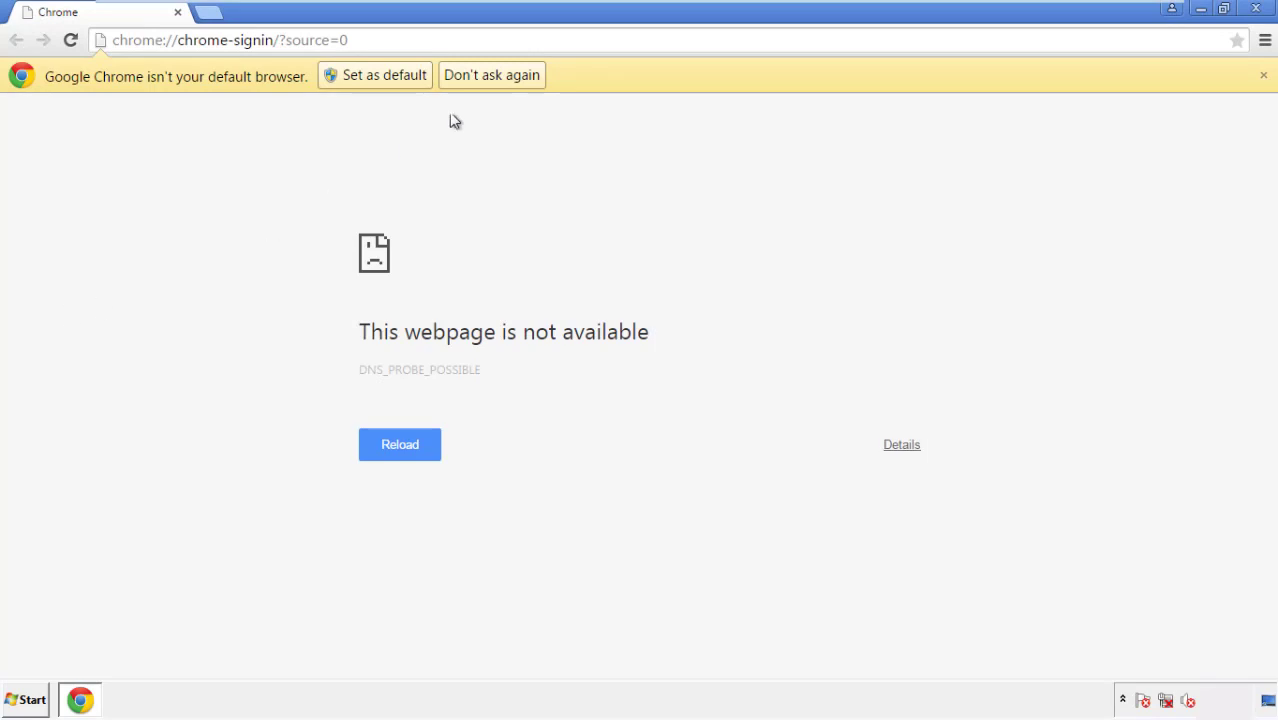
click(513, 77)
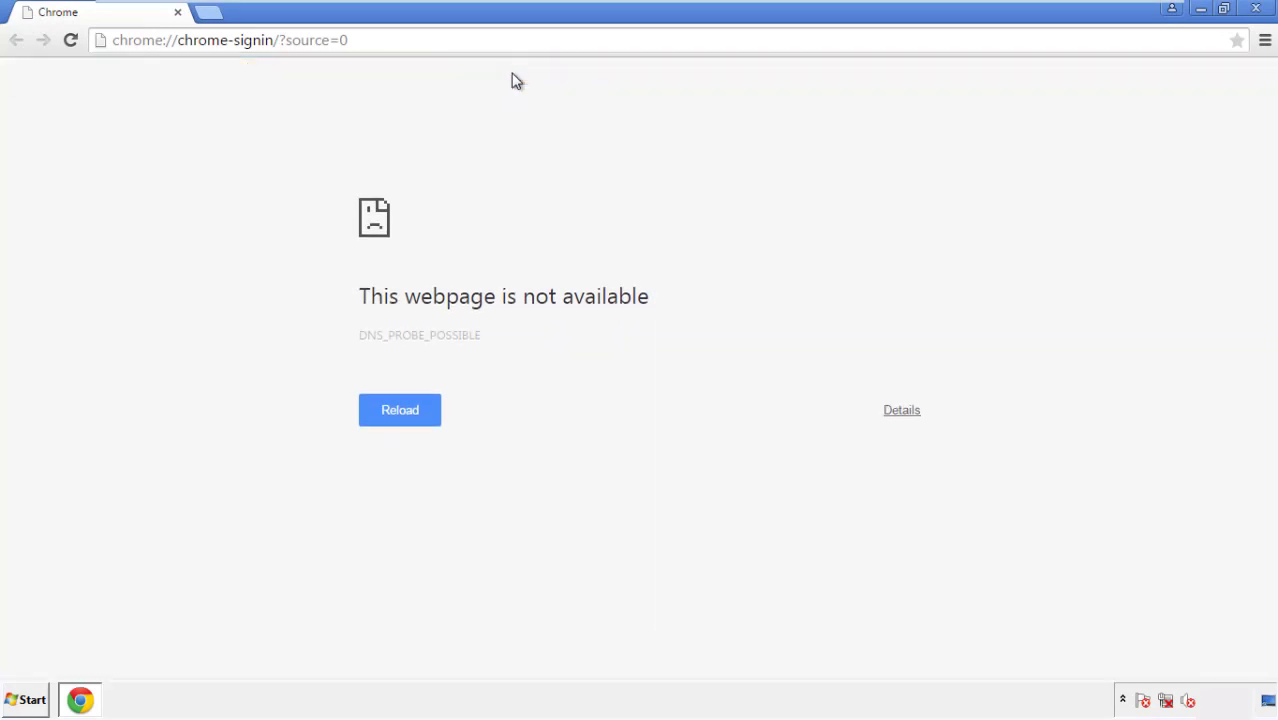
- Clear Chrome's browsing data from the beginning of time, including autofill form data
click(1265, 42)
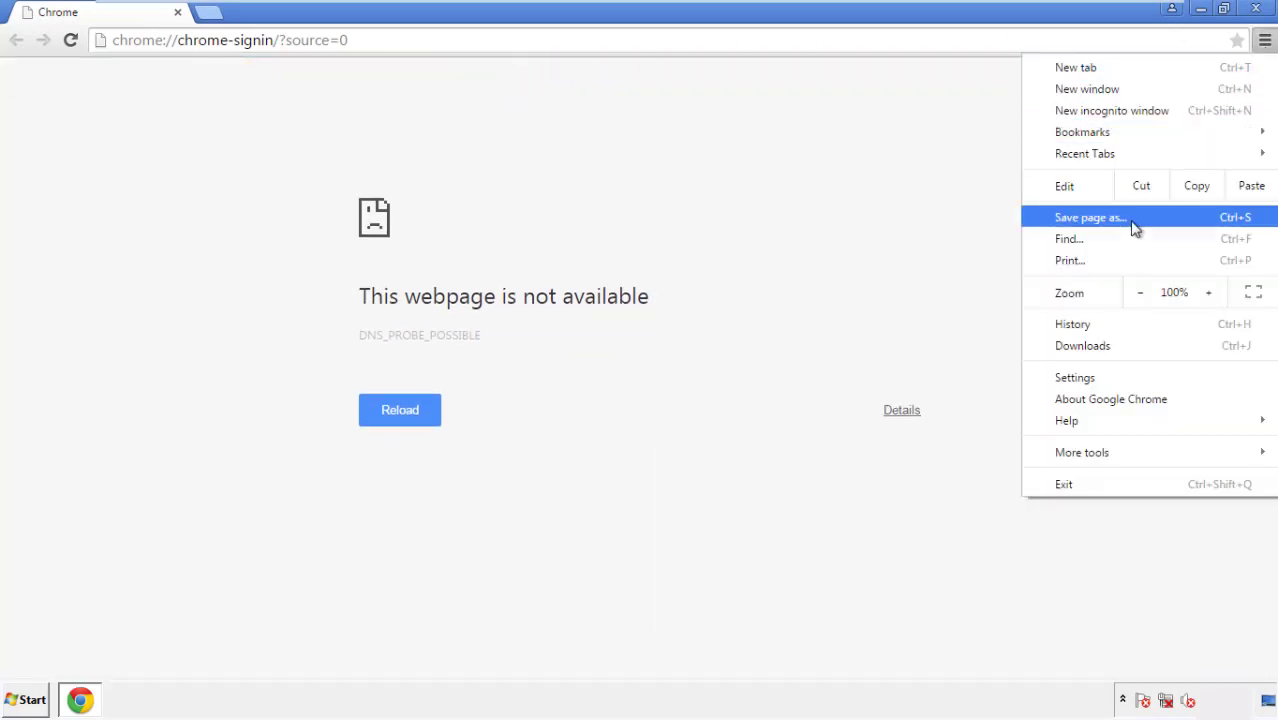
click(1078, 377)
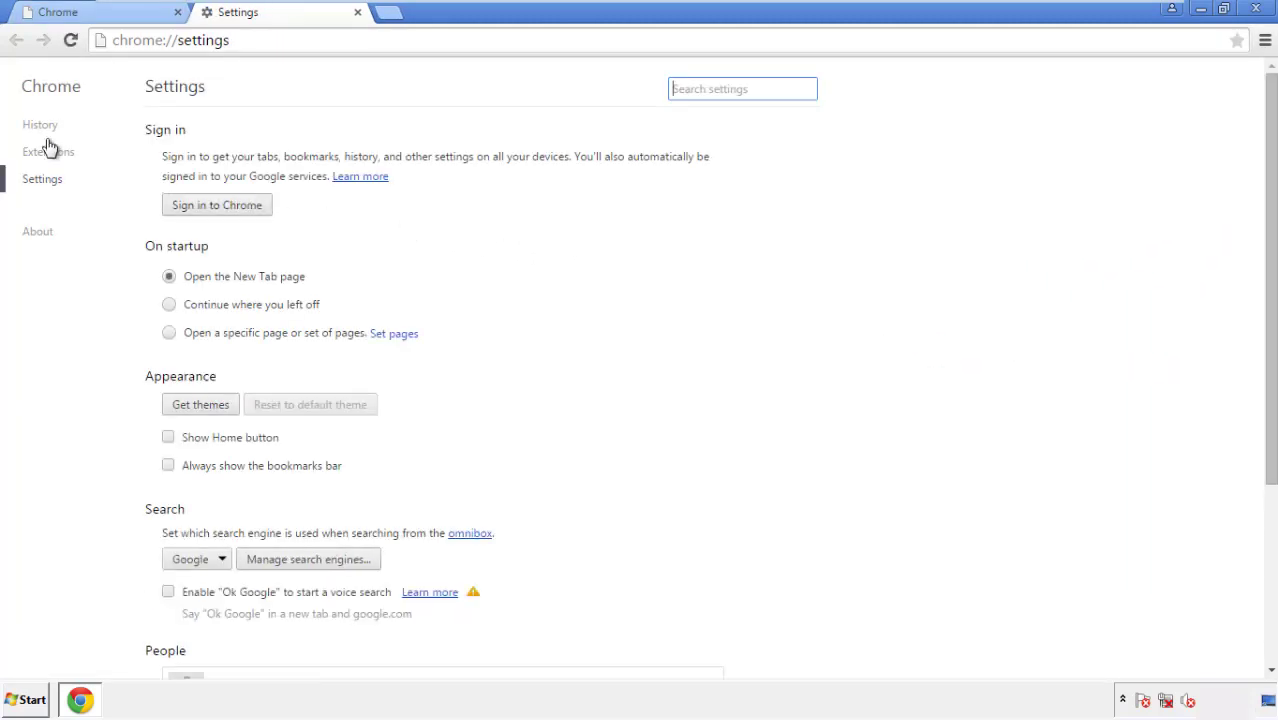
click(46, 128)
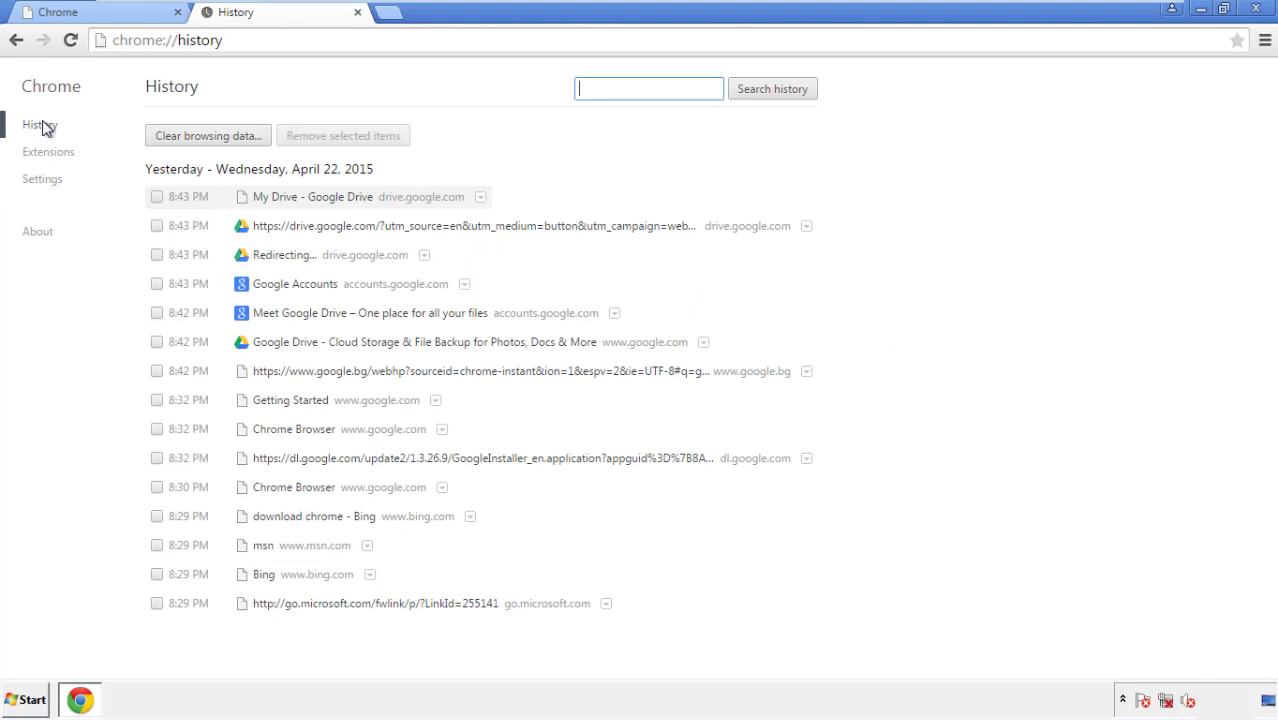
click(193, 140)
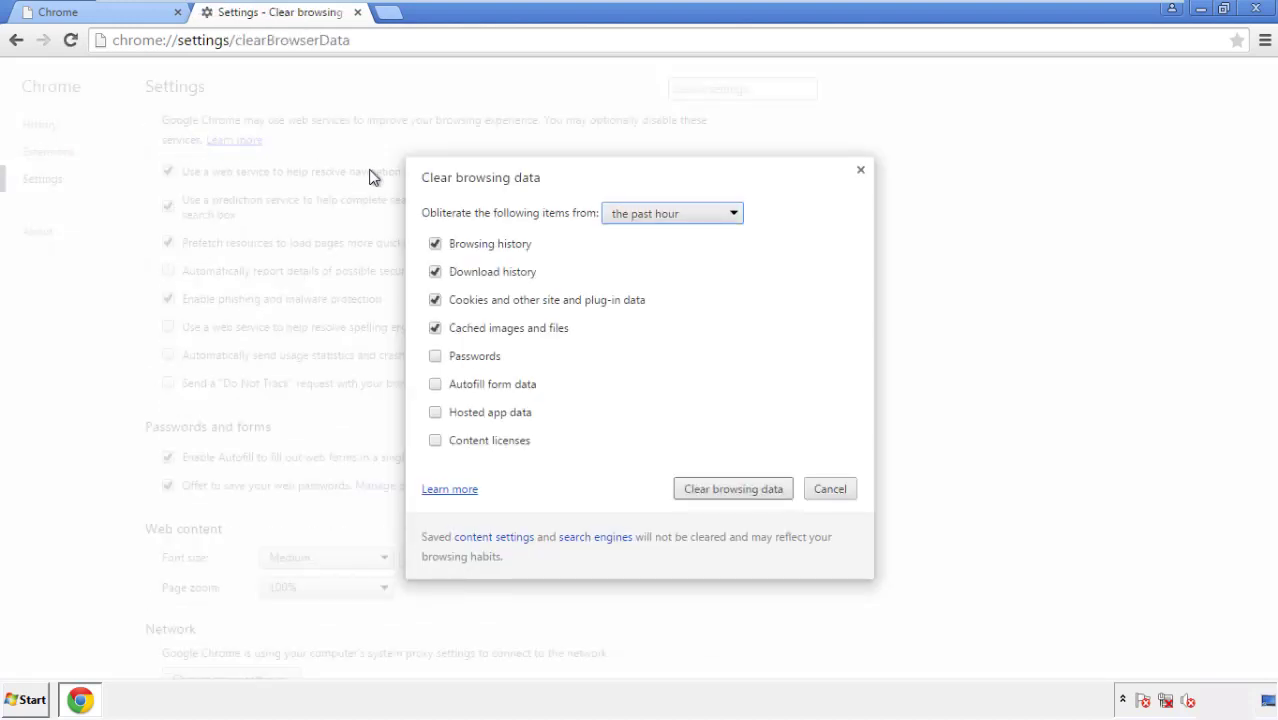
click(643, 215)
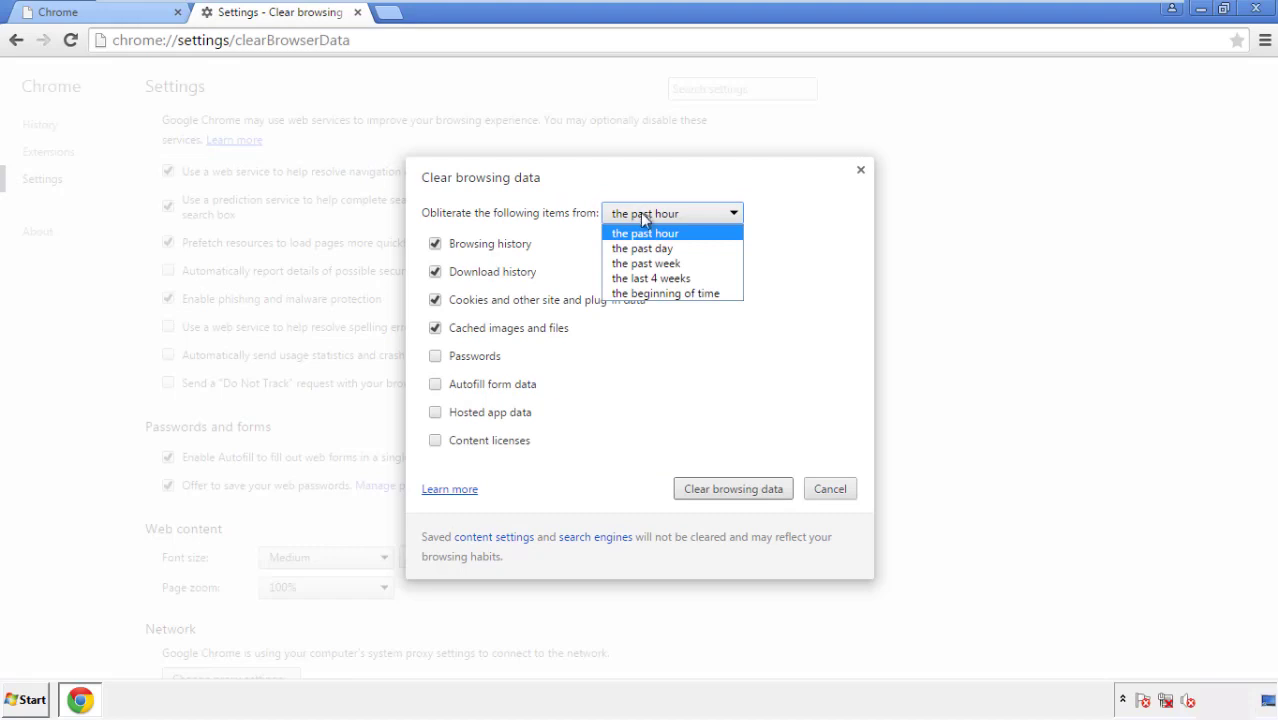
click(640, 296)
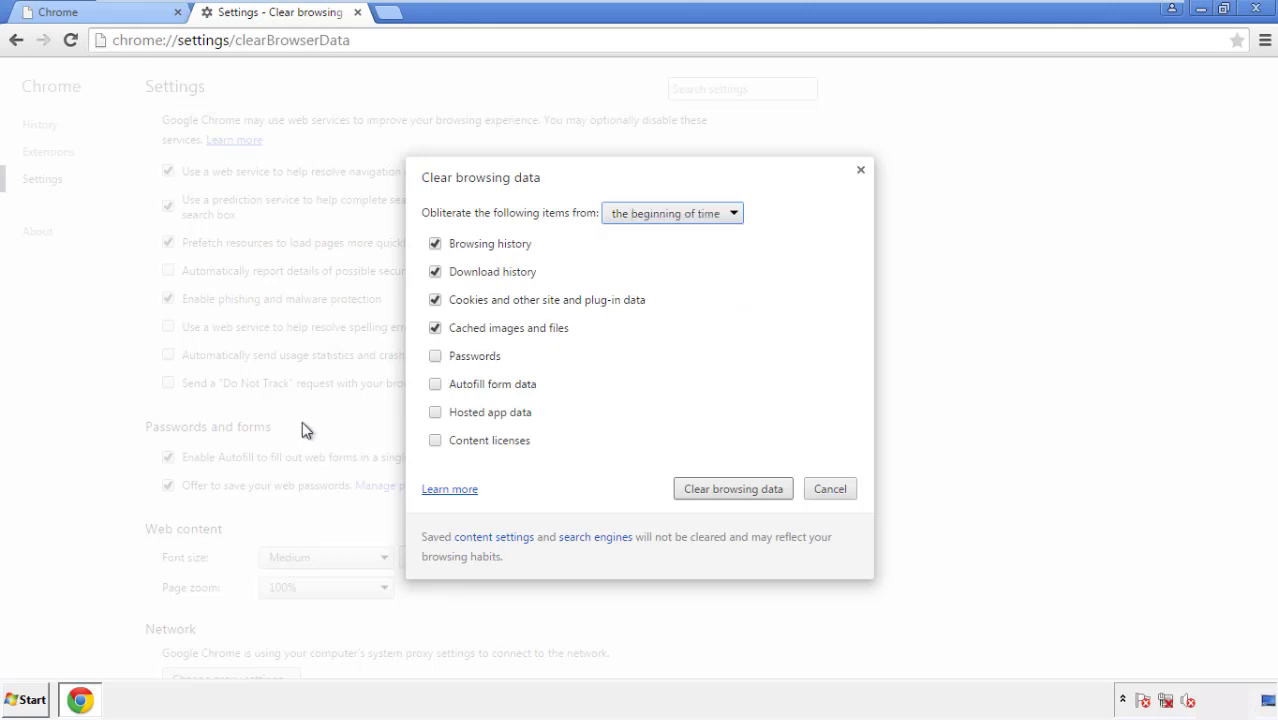
click(446, 390)
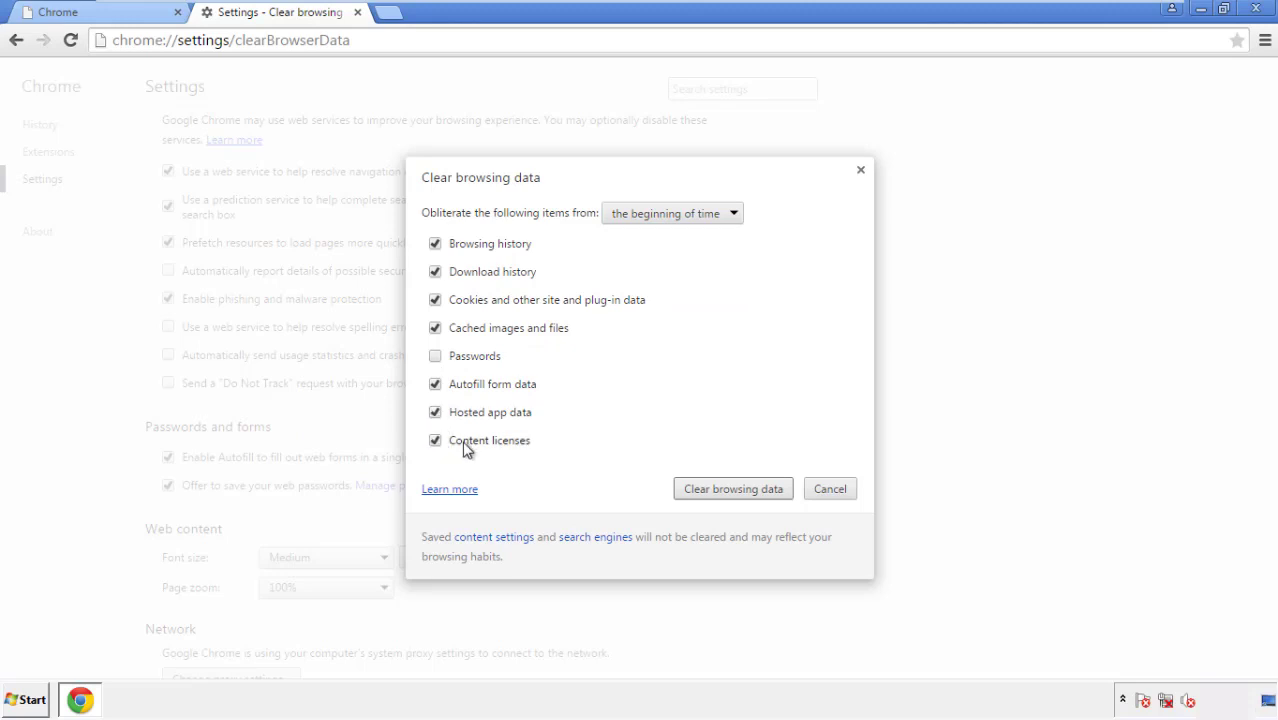
click(718, 492)
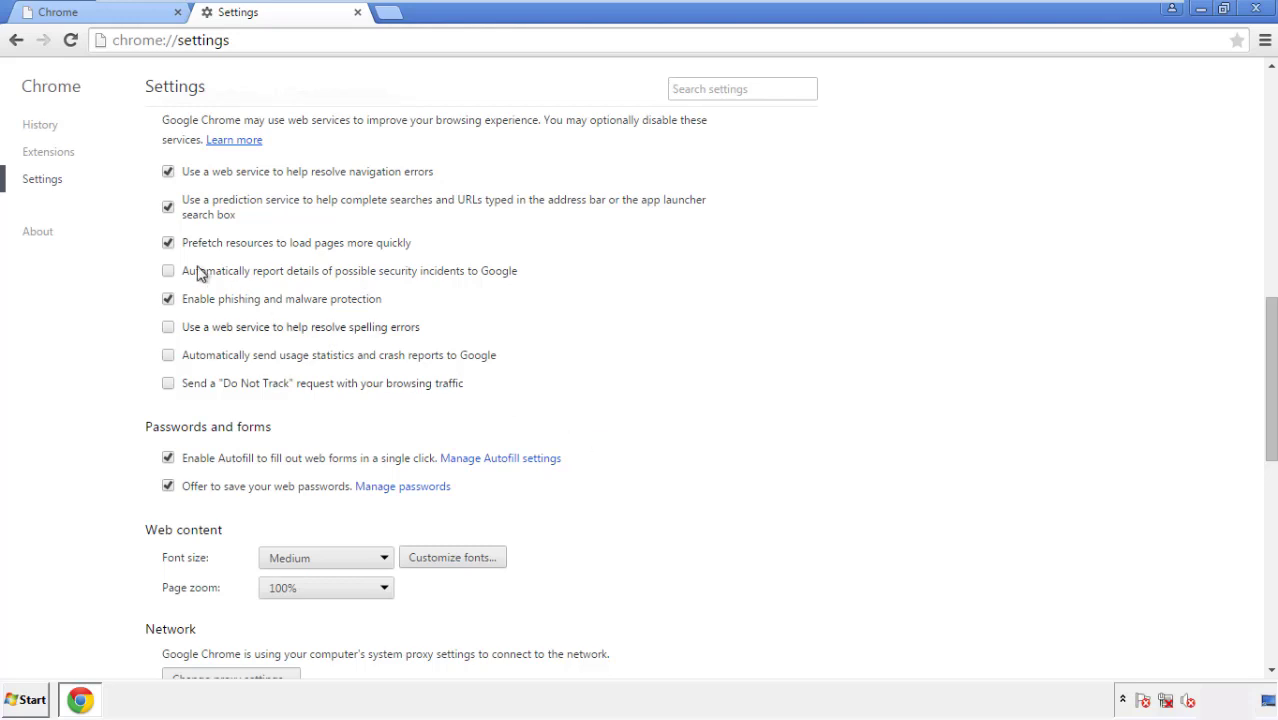
- Reset Chrome's settings to their original defaults and close Chrome
drag(1270, 318, 1247, 557)
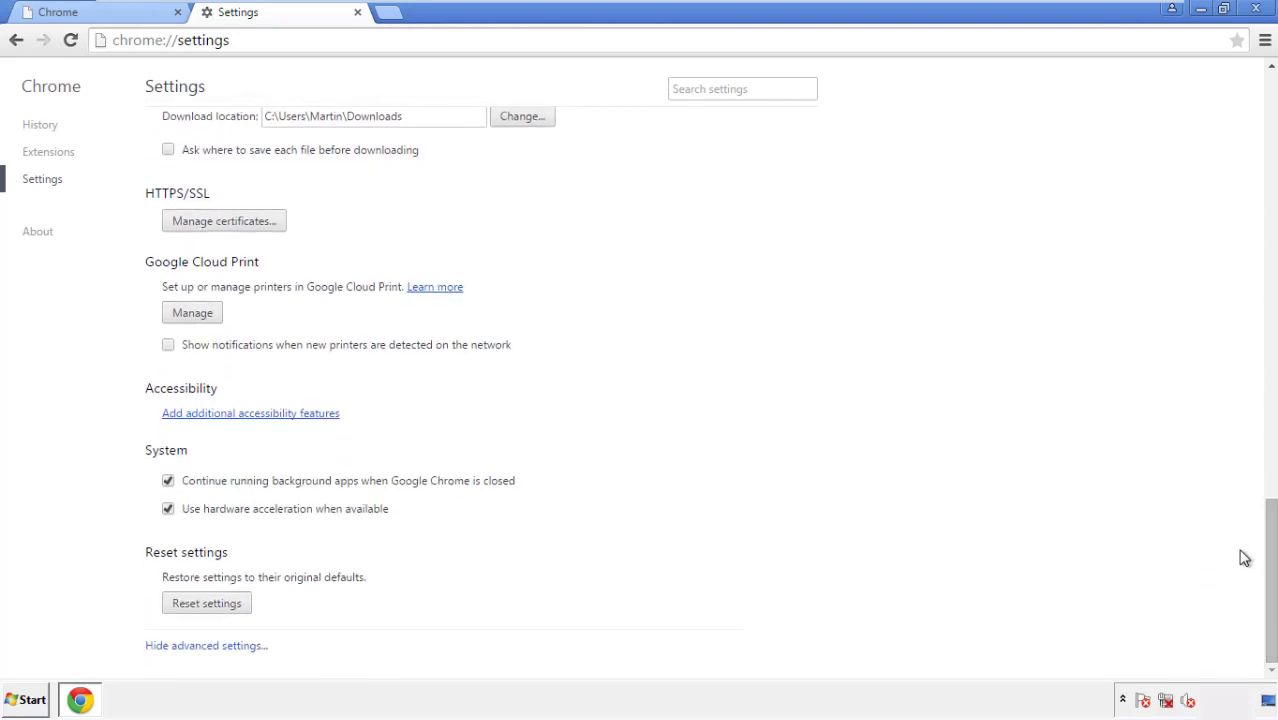
click(241, 606)
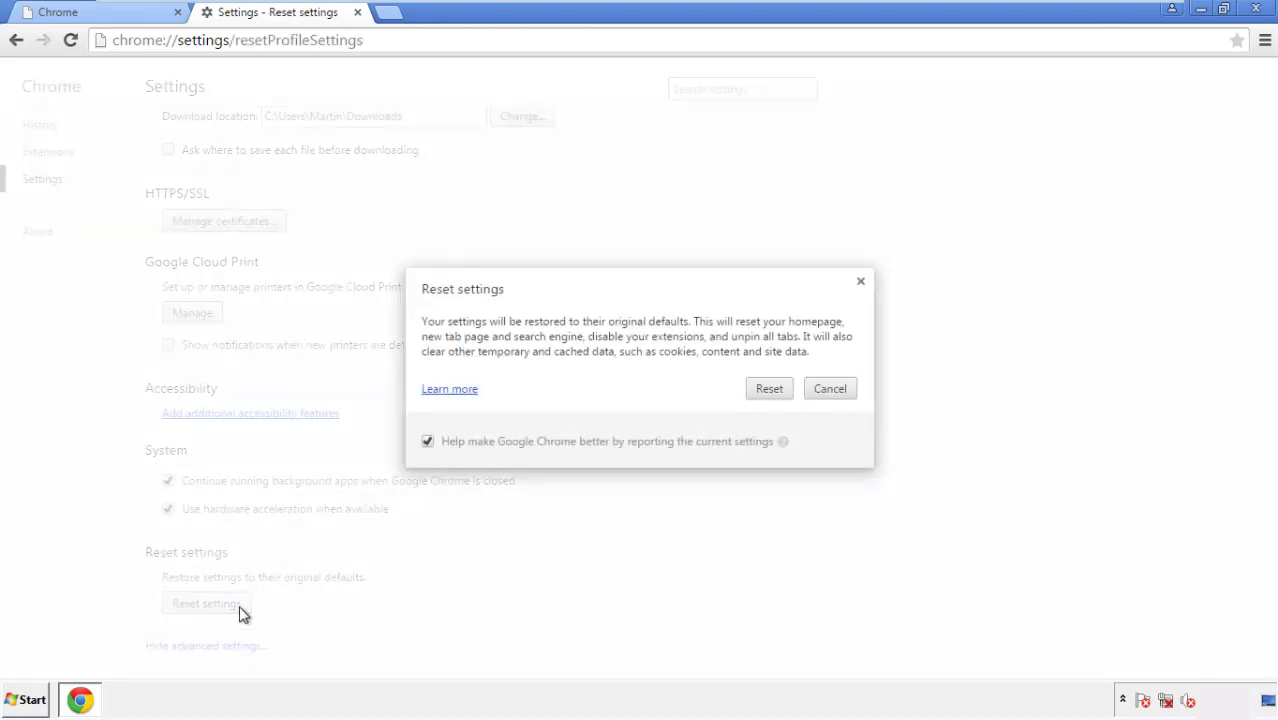
click(769, 389)
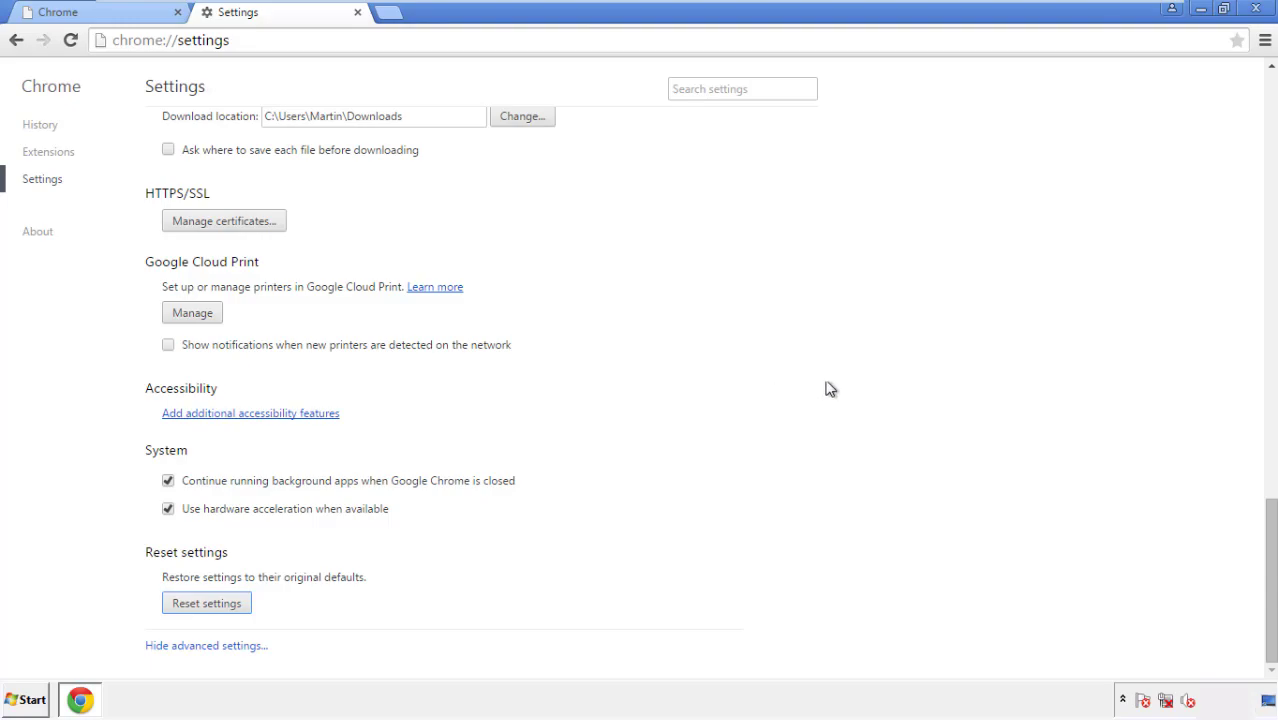
click(1255, 9)
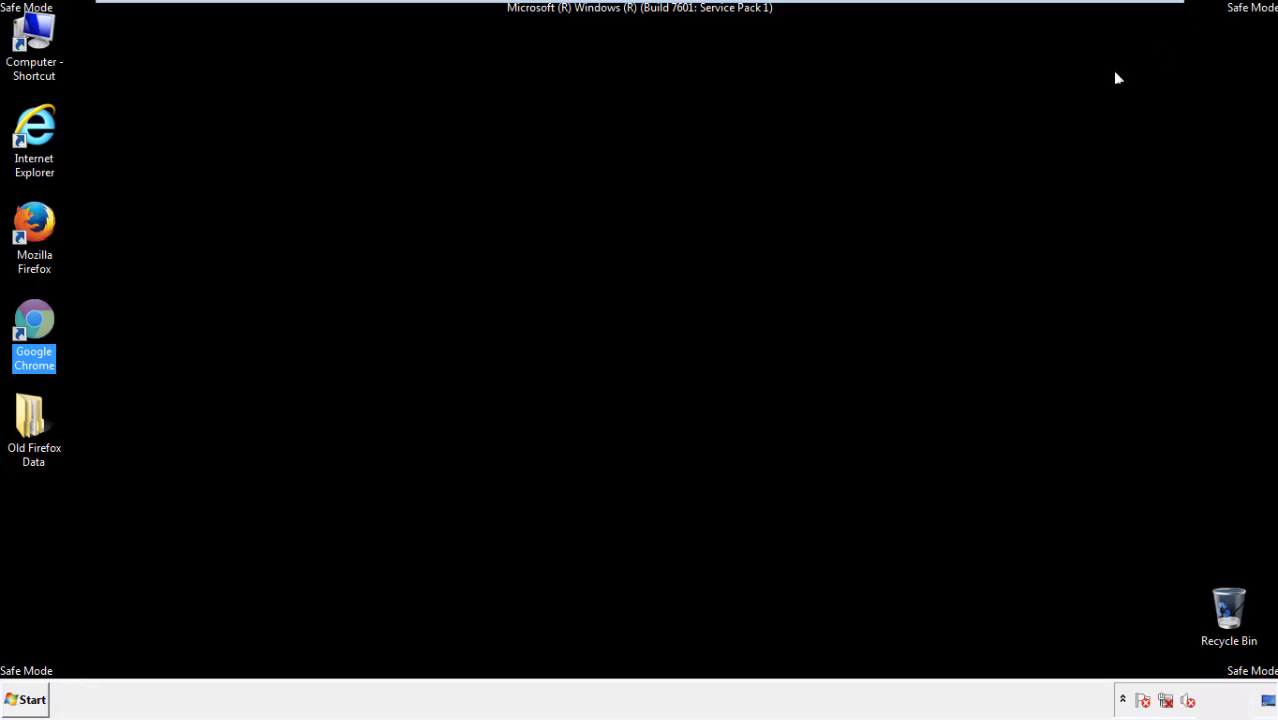
- Launch Firefox, remove Search Mine in the Add-ons Manager, and close Firefox
click(690, 323)
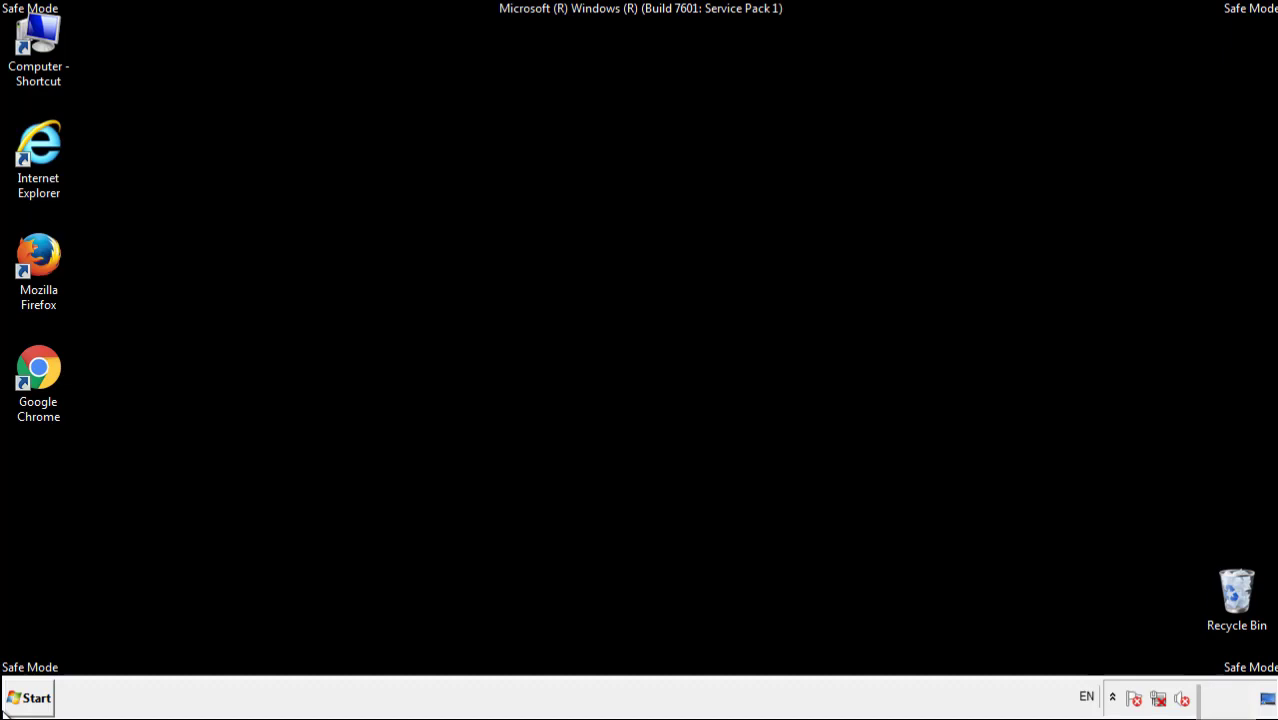
double_click(49, 248)
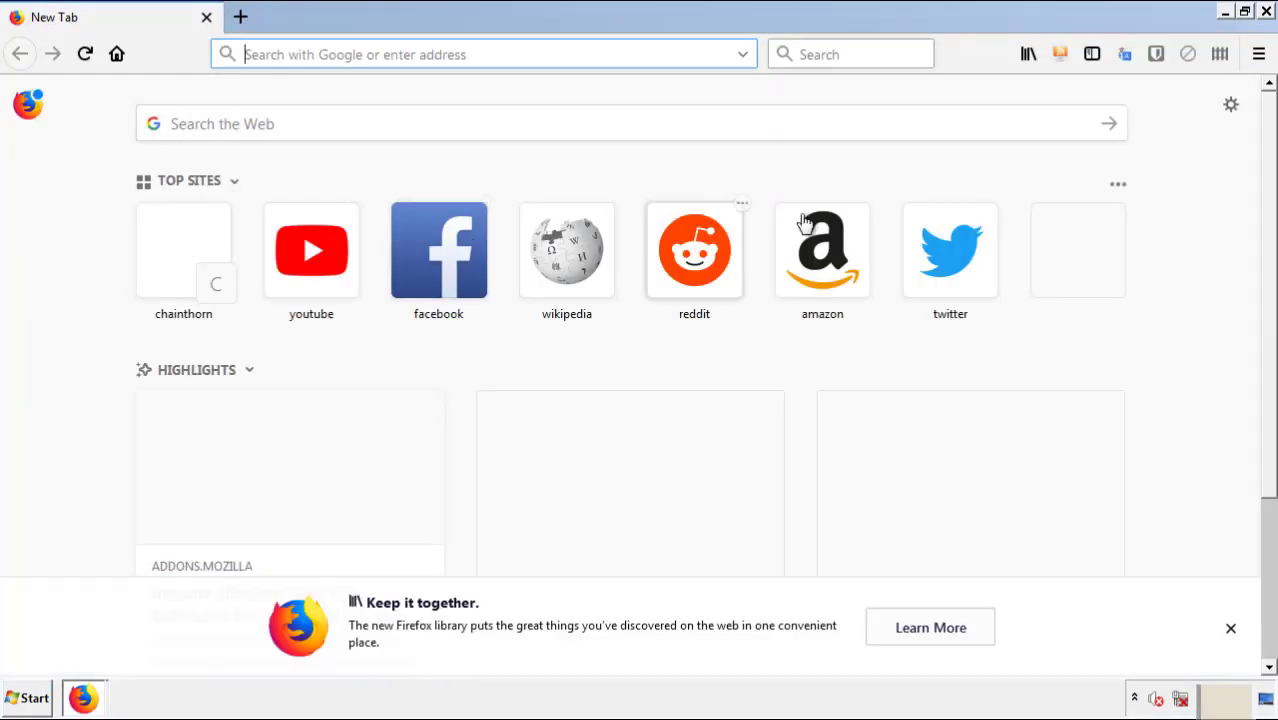
click(1259, 55)
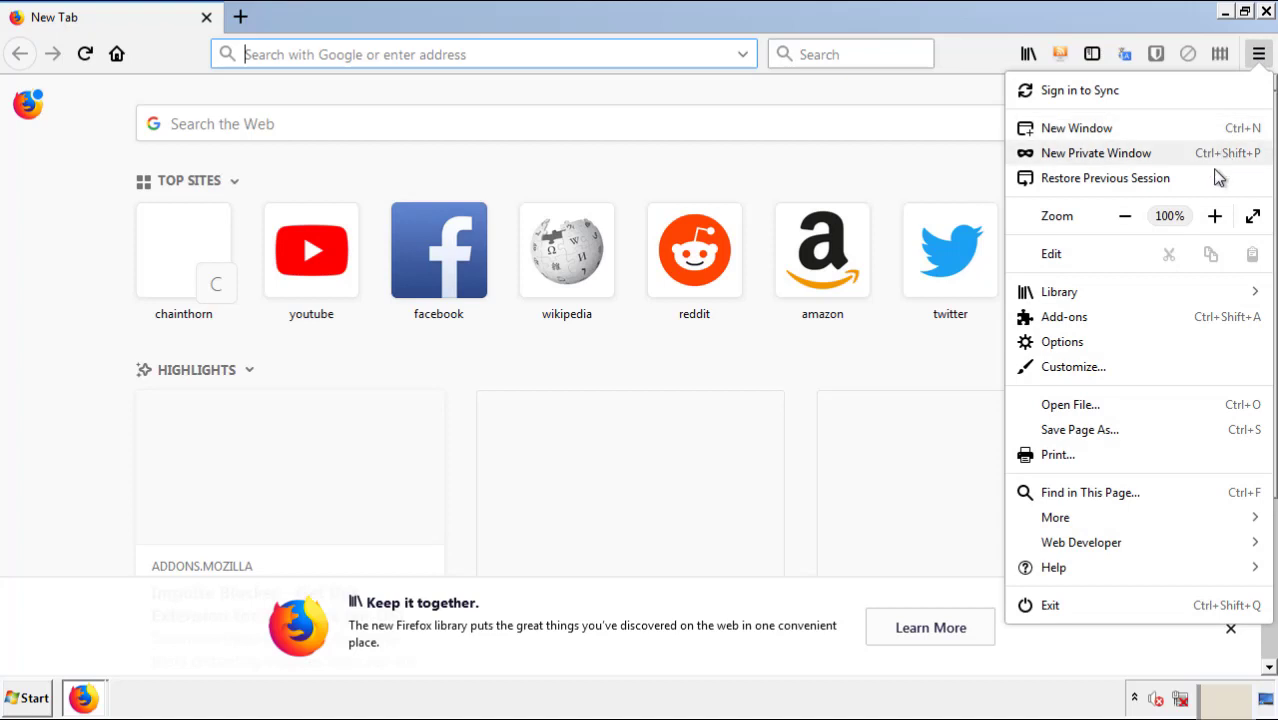
click(1064, 317)
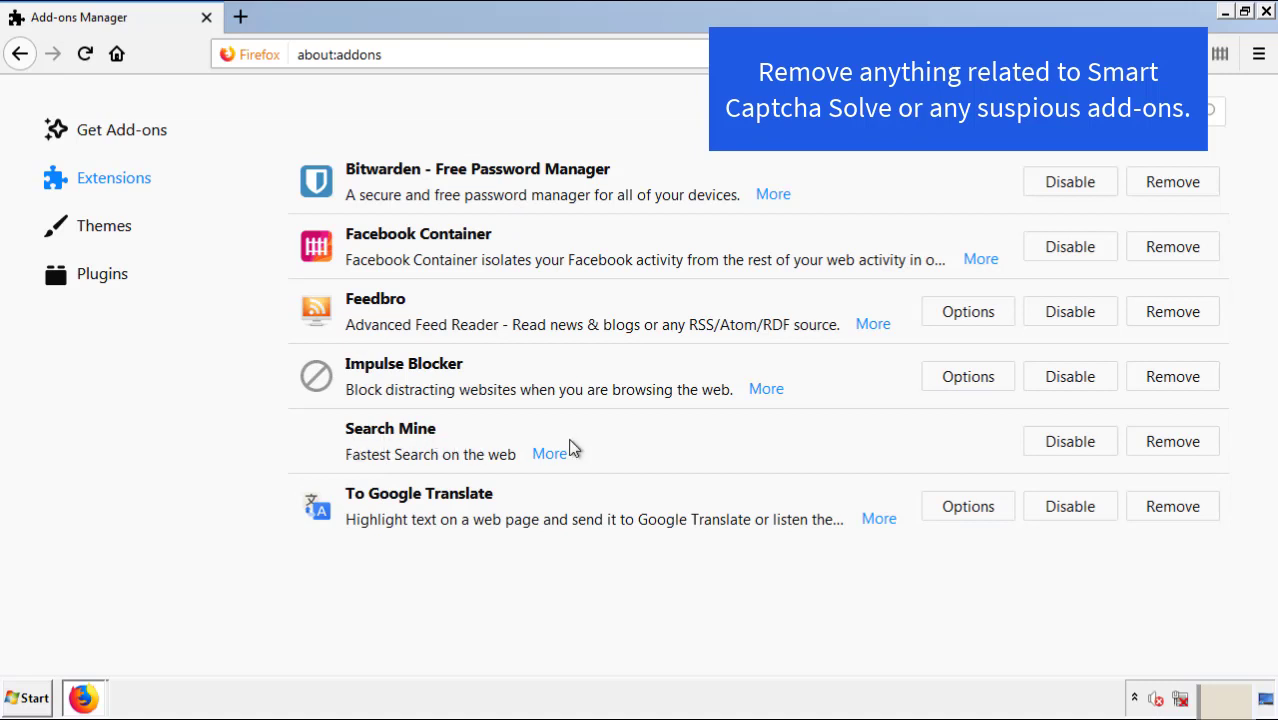
click(1169, 446)
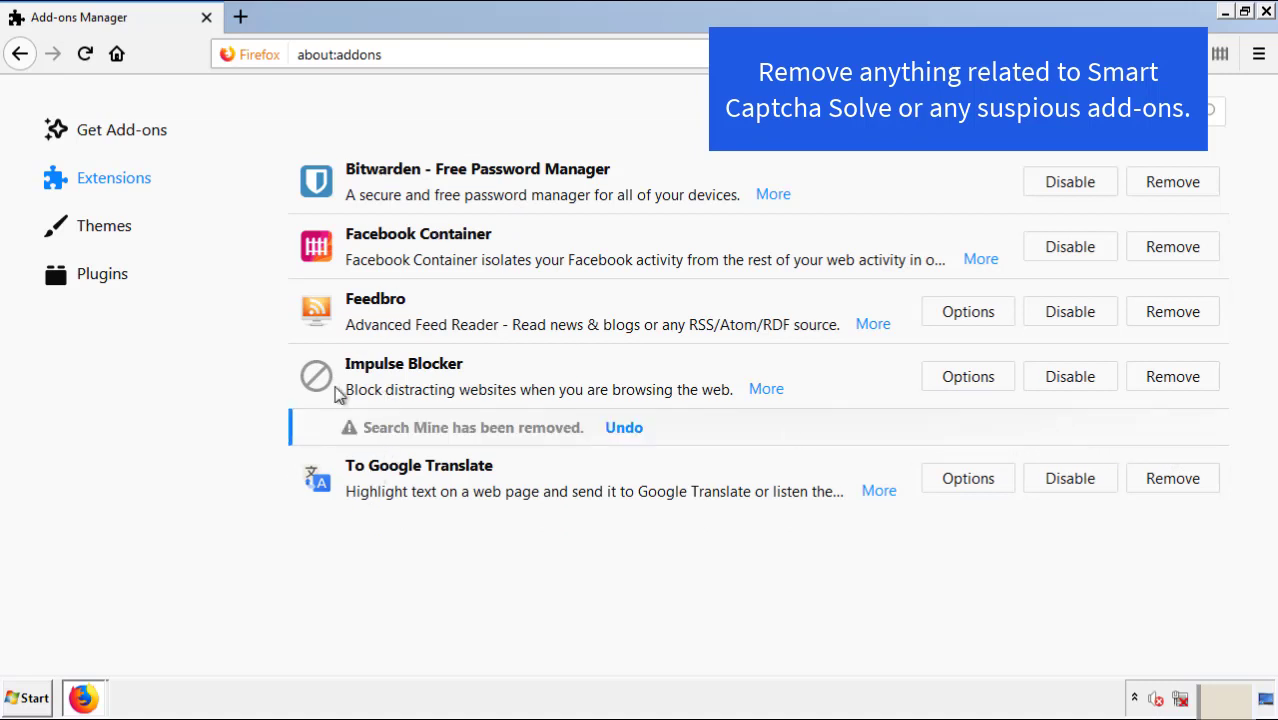
click(1267, 13)
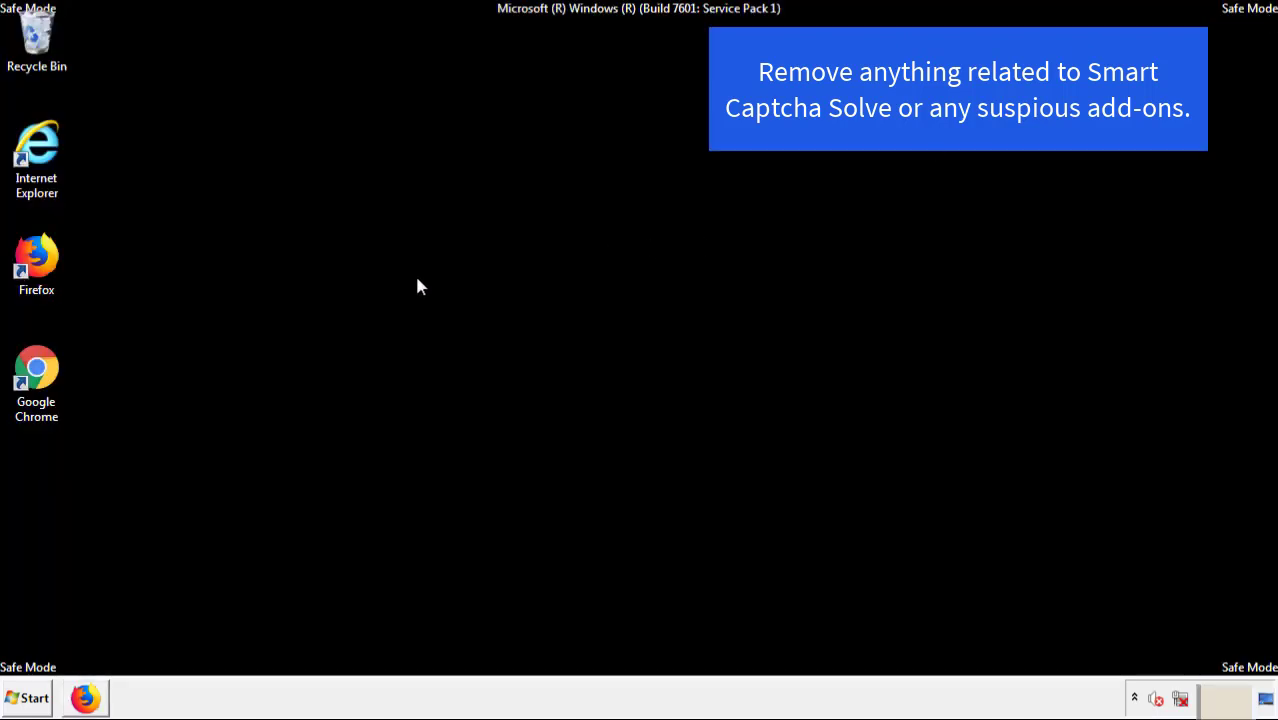
- Launch Chrome and remove the Search Mine extension from its Extensions page
double_click(34, 385)
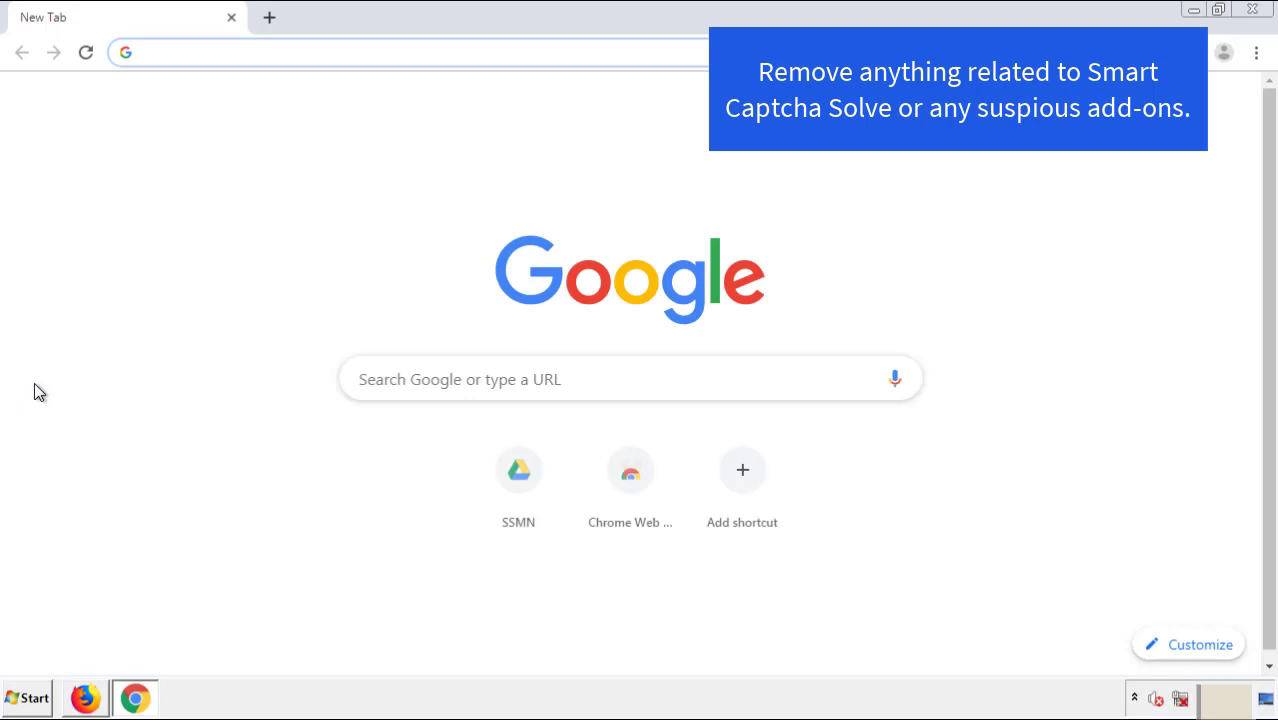
click(1256, 52)
mouse_move(1144, 351)
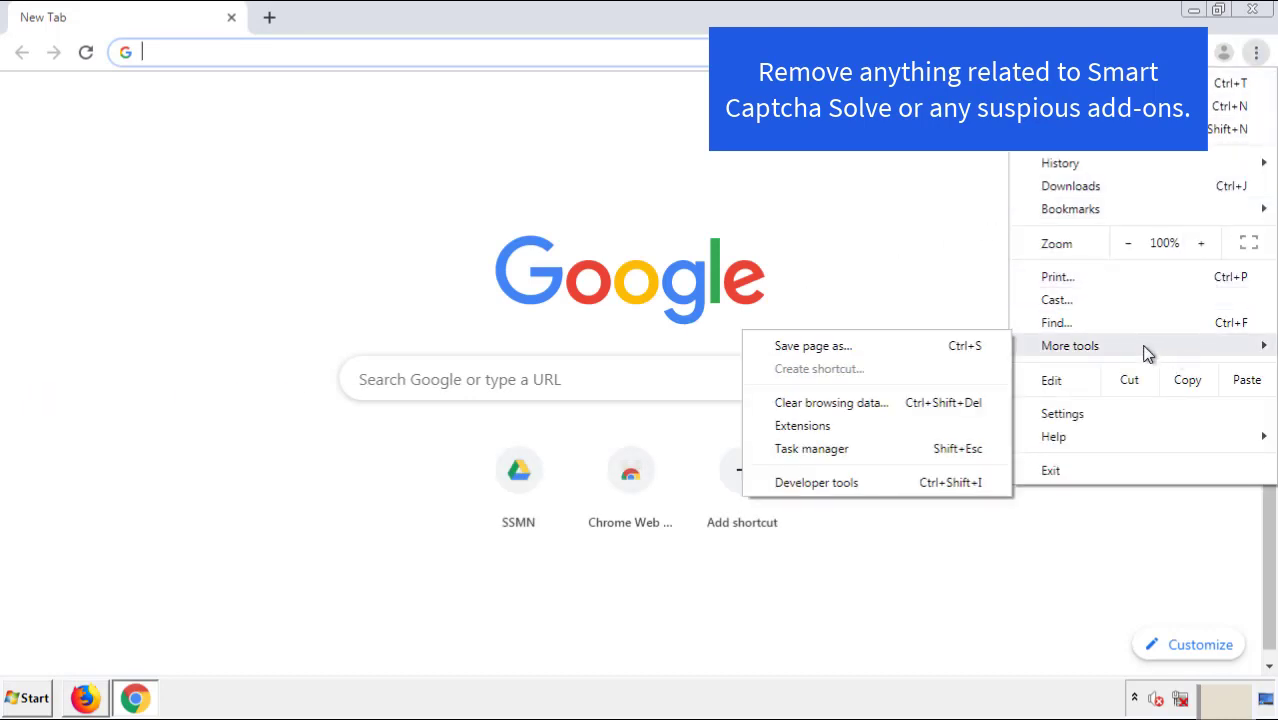
click(812, 425)
scroll(362, 334, down, 8)
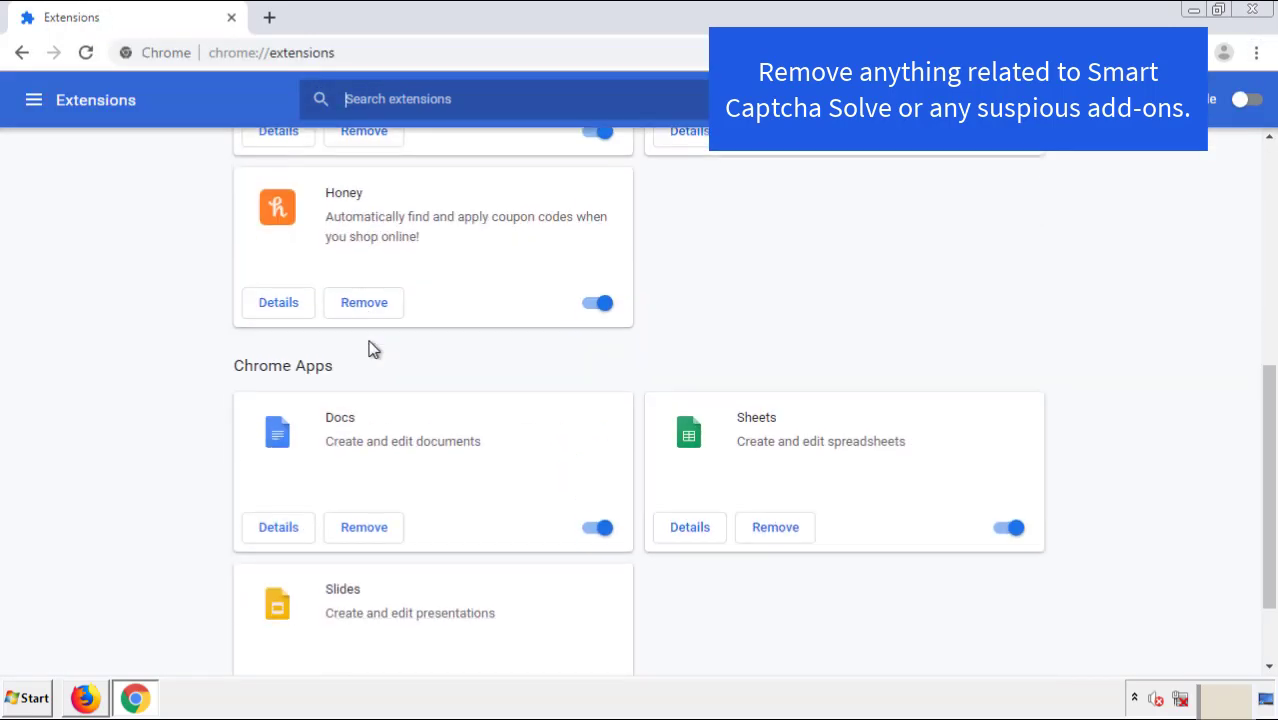
scroll(485, 365, up, 8)
click(362, 288)
click(714, 164)
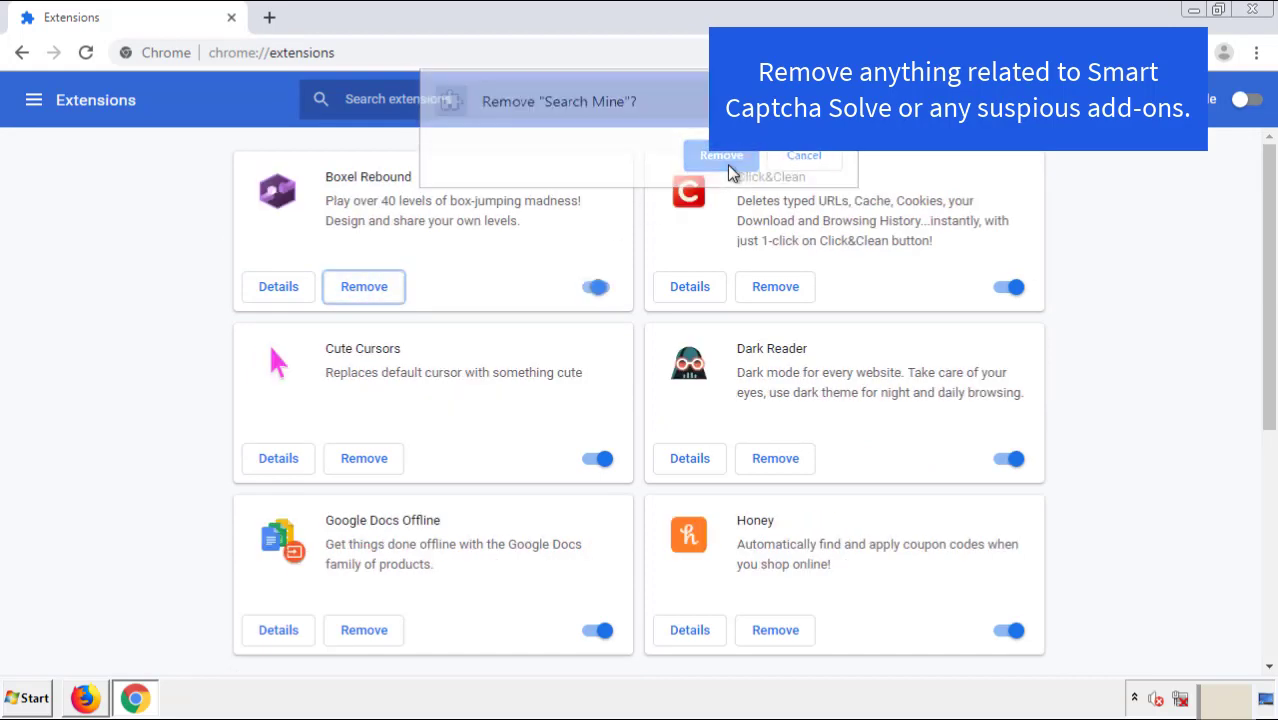
- Close Chrome and restart Windows from the Start menu's Shut down options
click(1264, 16)
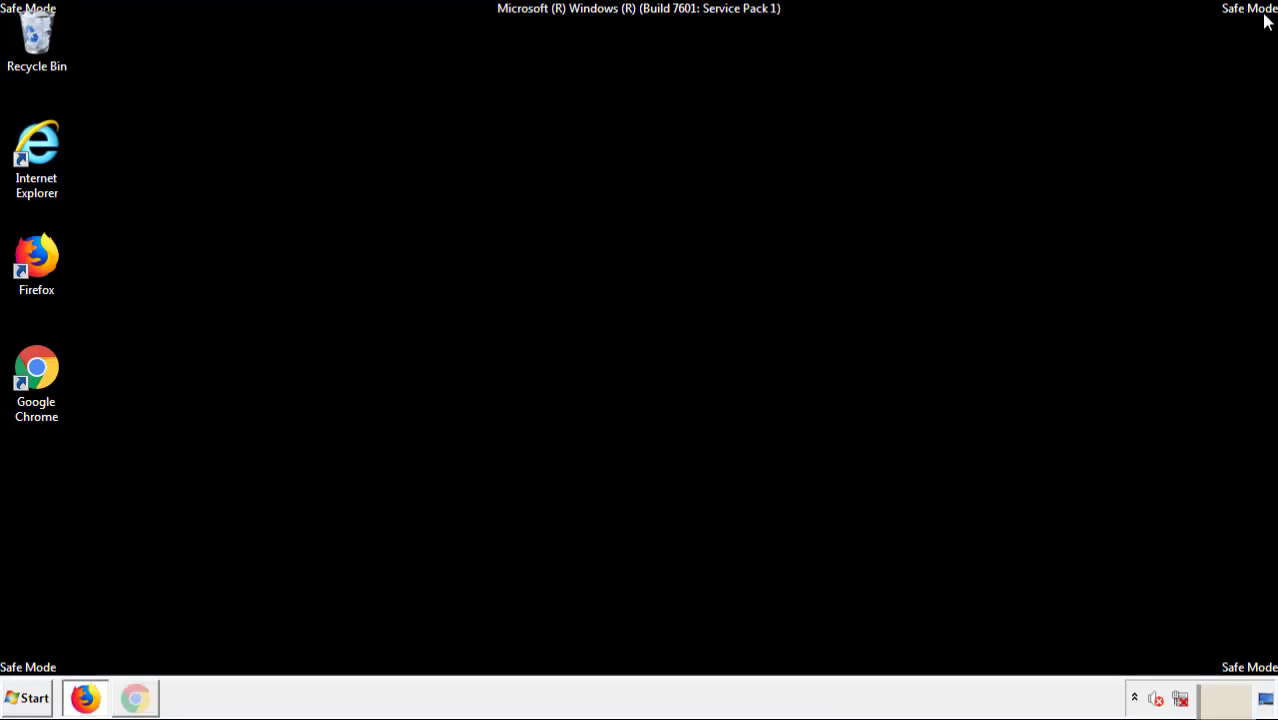
click(35, 700)
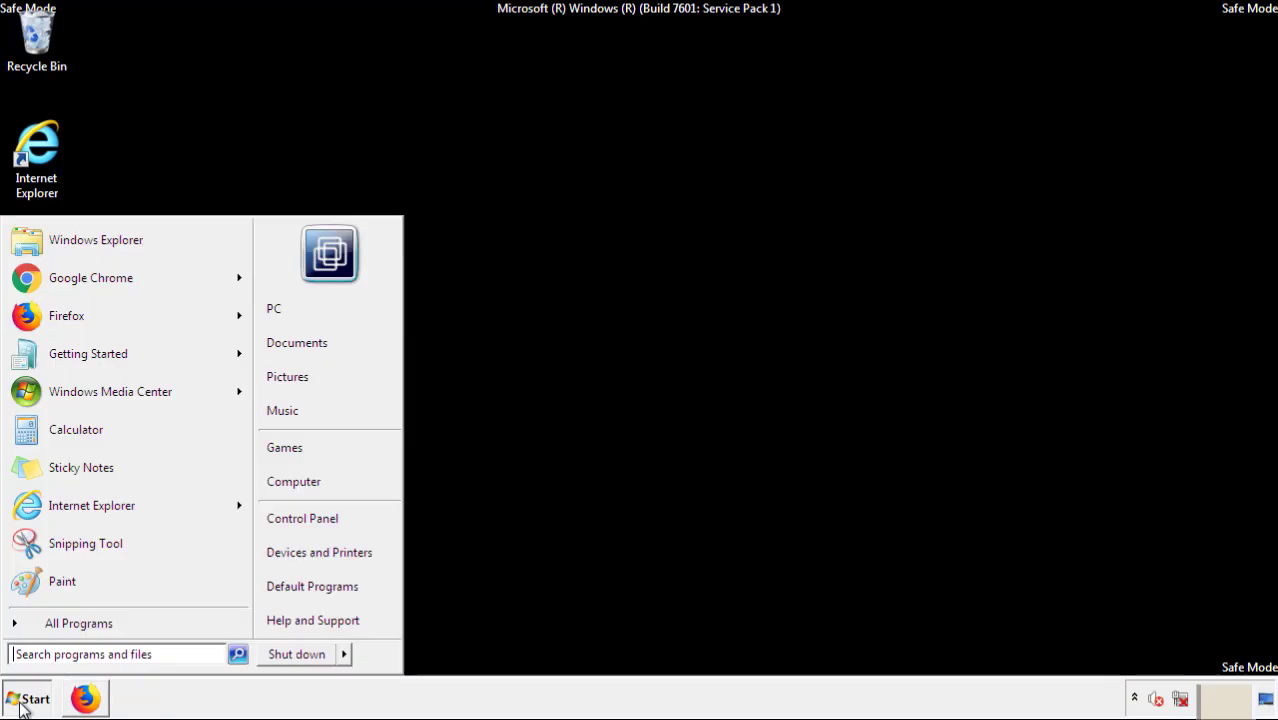
click(345, 655)
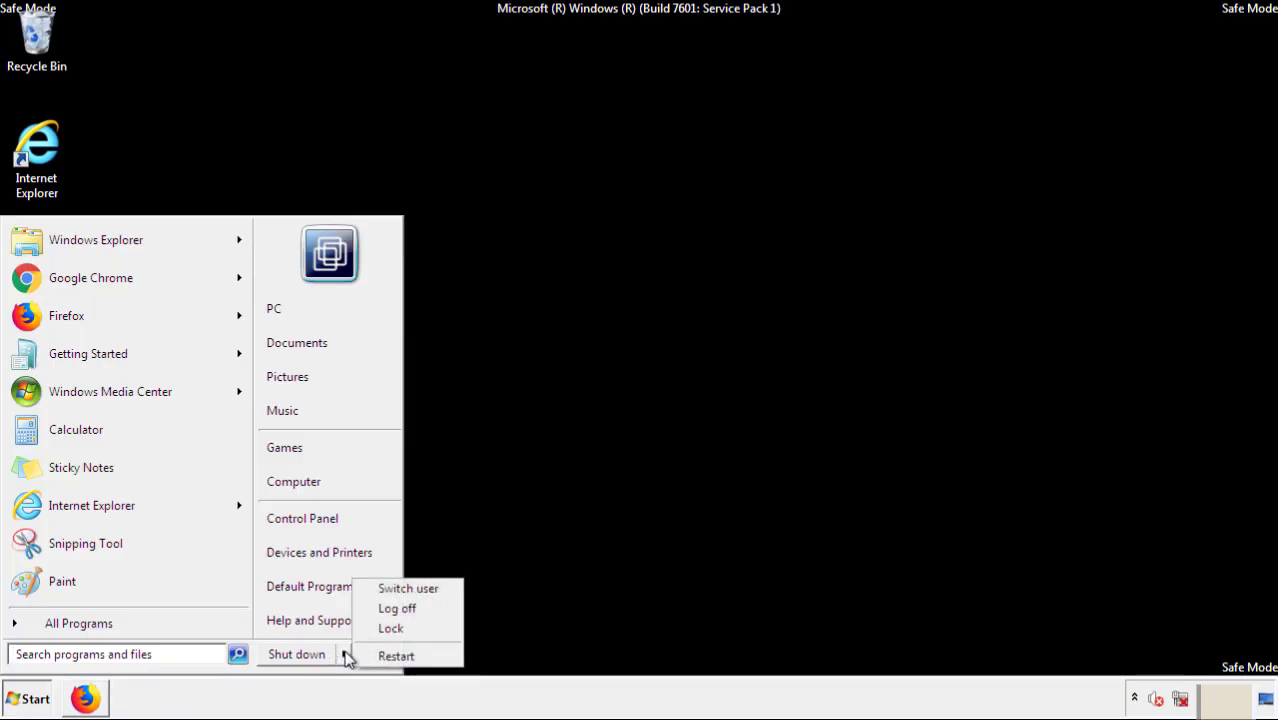
click(398, 656)
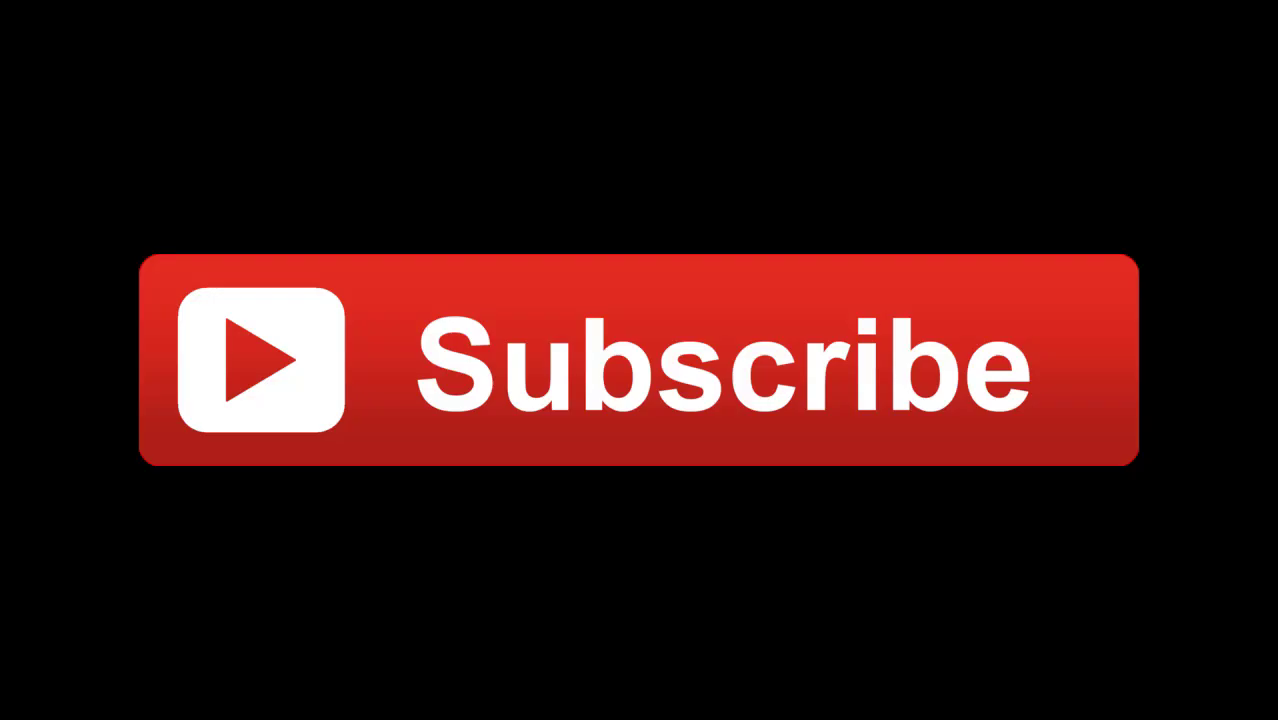